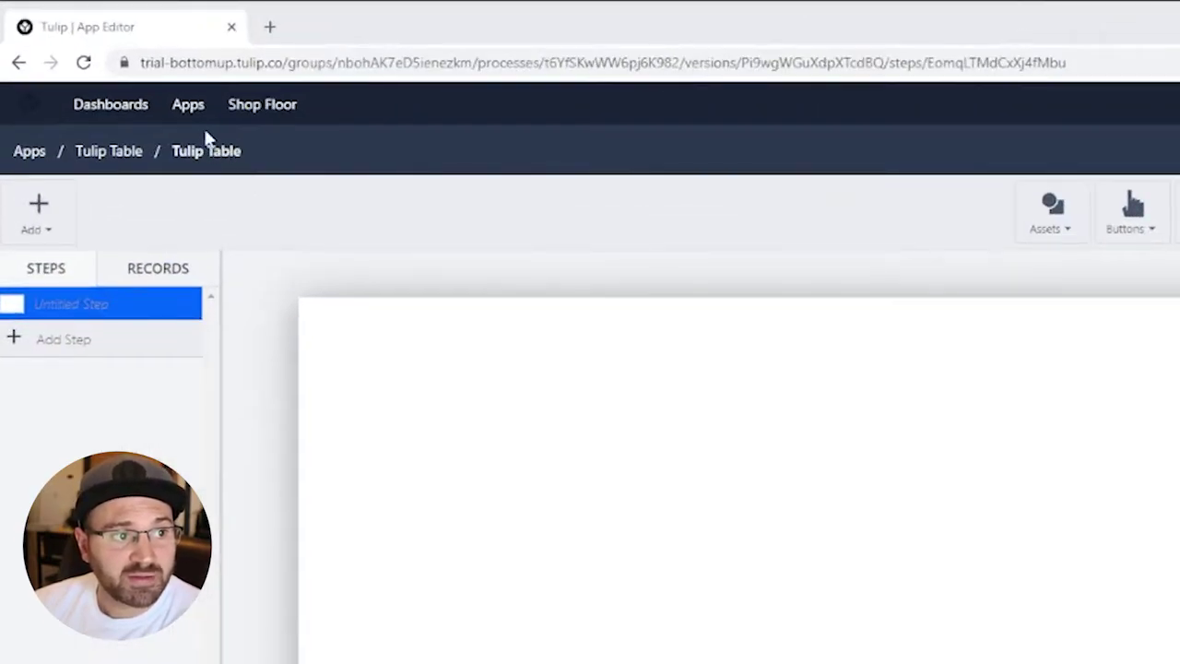
Open the Tables page in a separate browser tab, keeping the app editor open.
left_click(92, 50)
middle_click(199, 177)
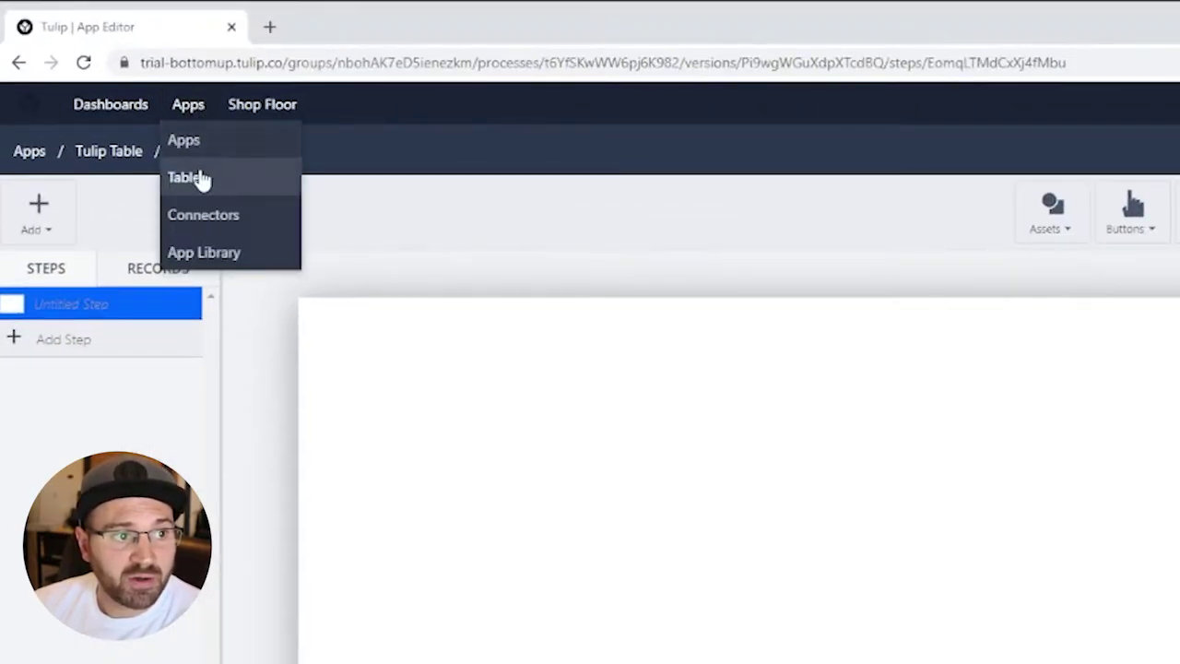
left_click(314, 28)
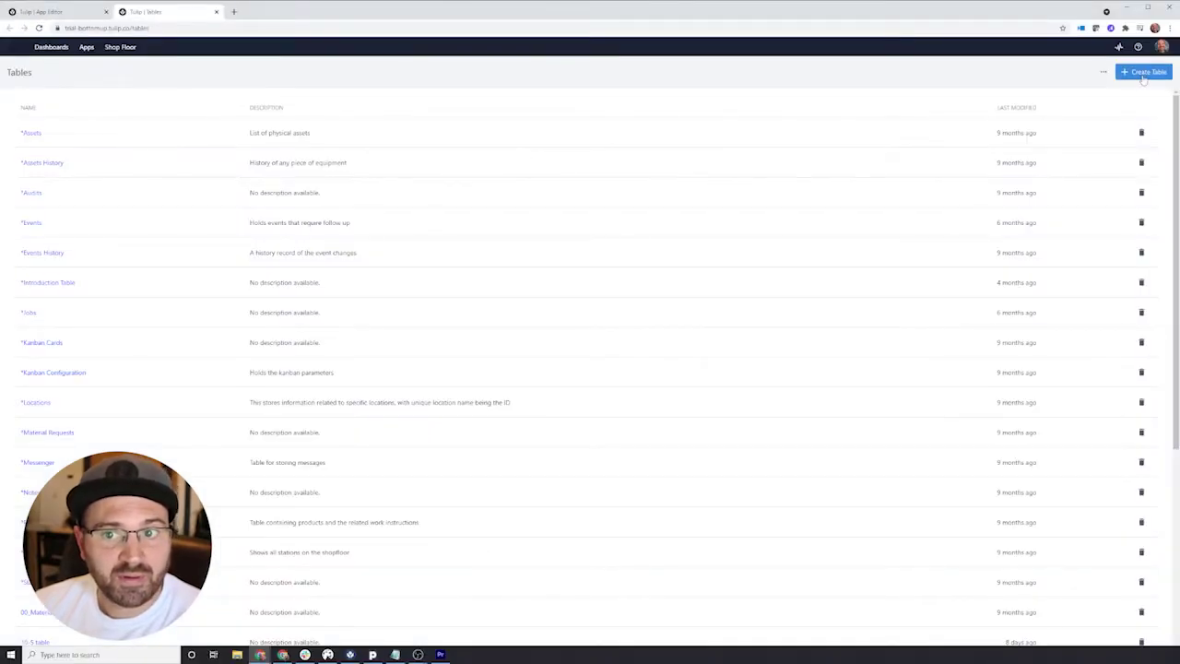
Create a Tulip table named "My new table" with an empty description.
left_click(1143, 72)
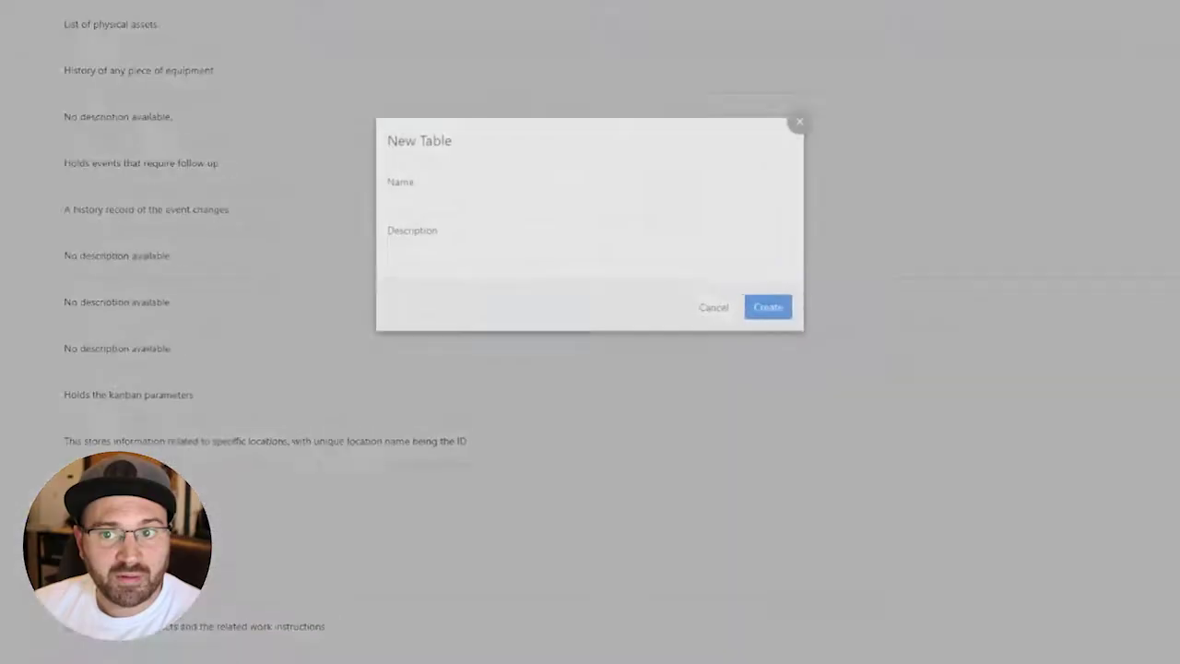
left_click(553, 304)
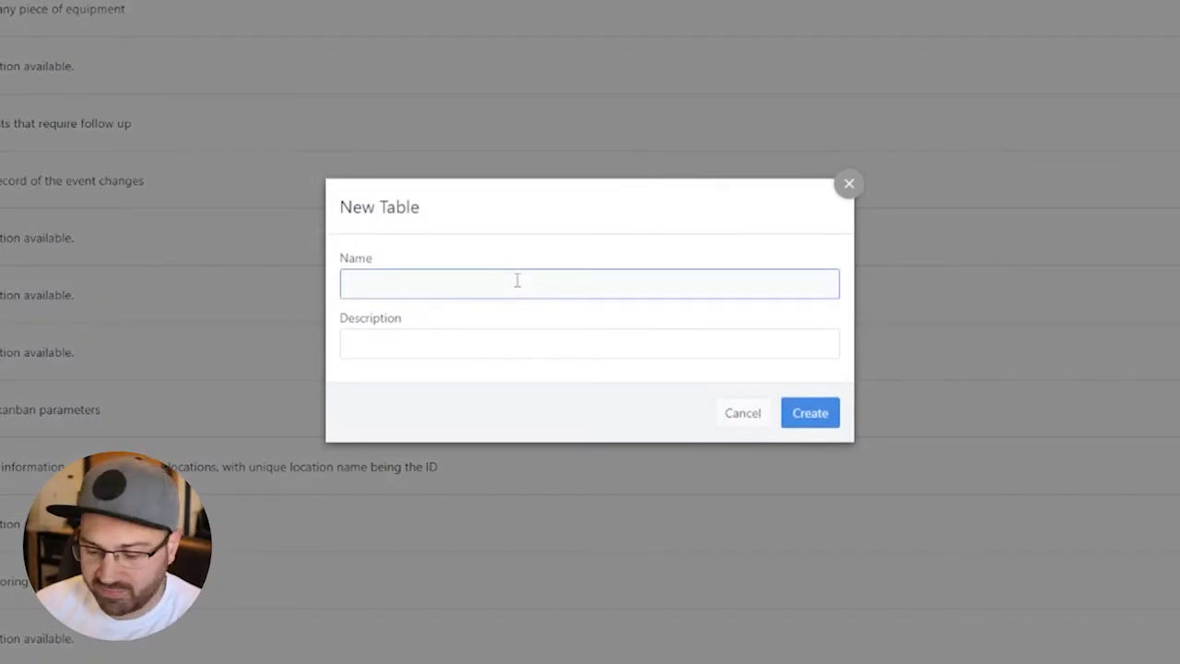
type("My new table")
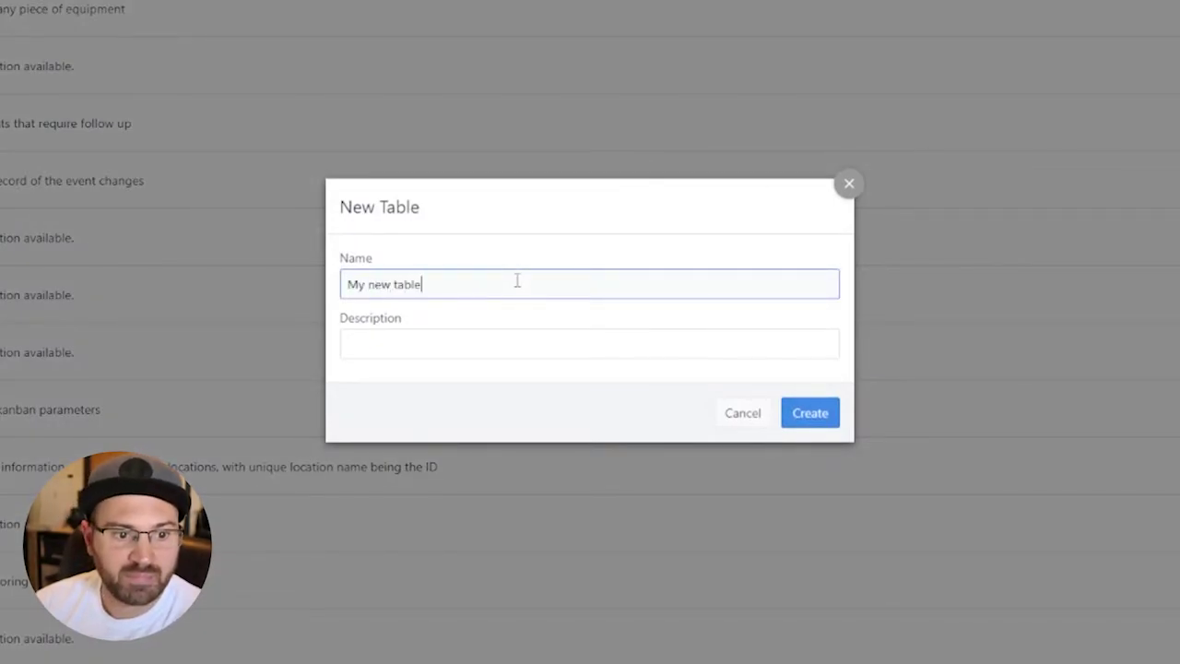
left_click(506, 344)
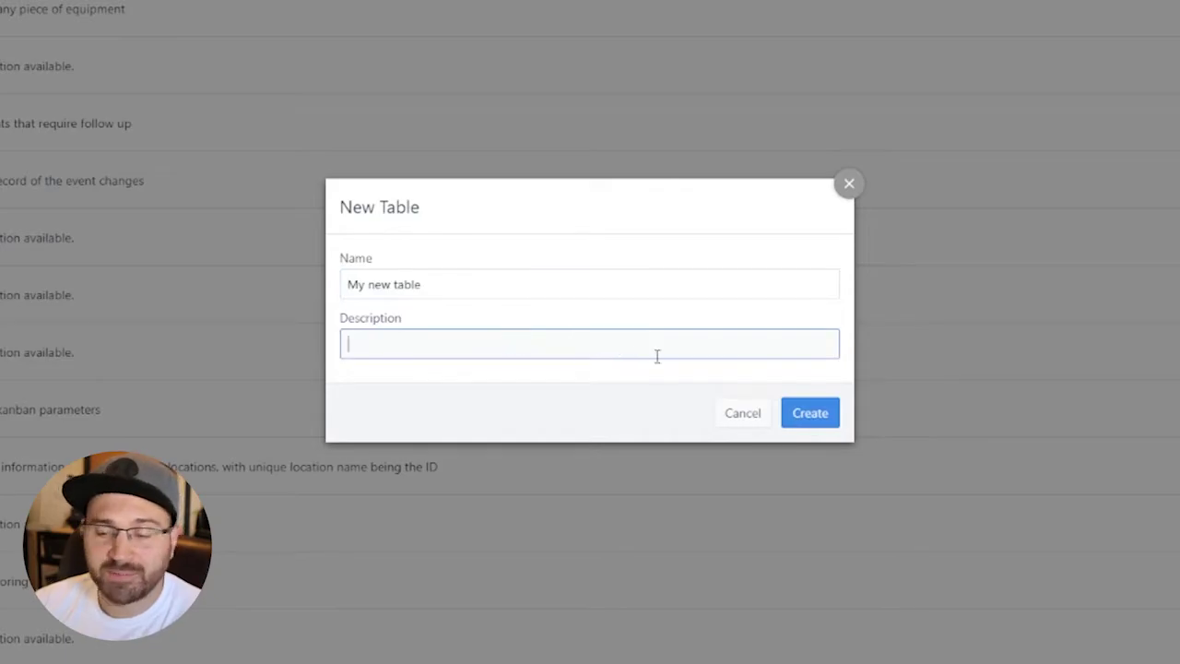
left_click(808, 414)
Search the tables page for "my new" and open the table "My new table".
key("ctrl+f")
type("my new")
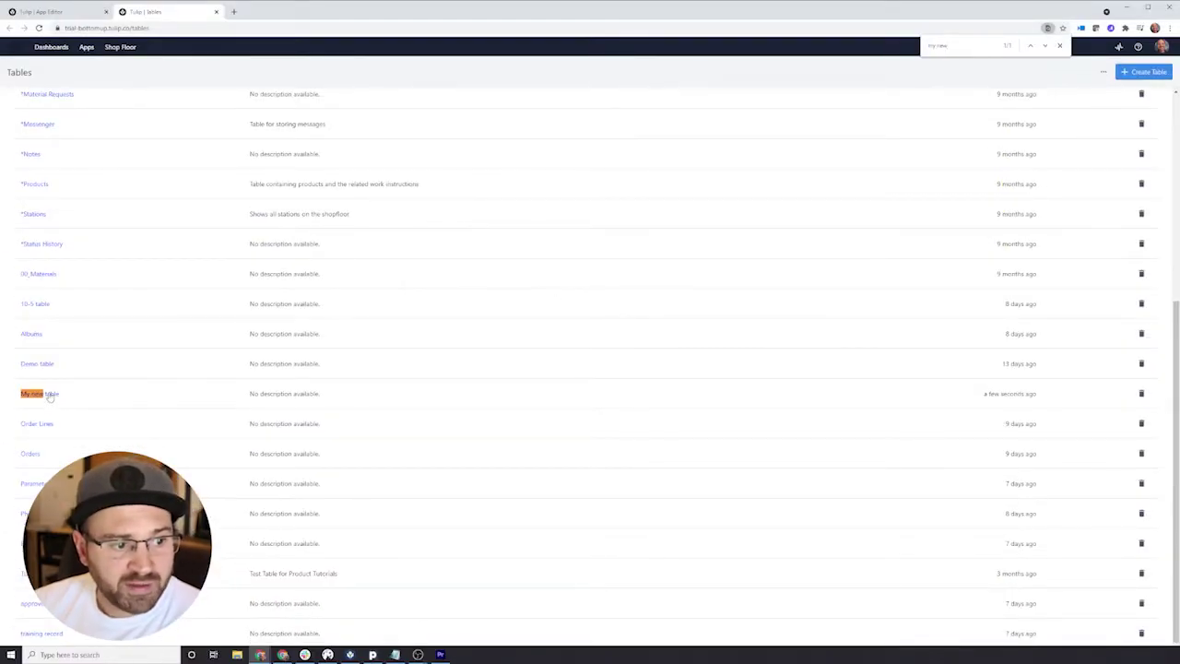
left_click(49, 394)
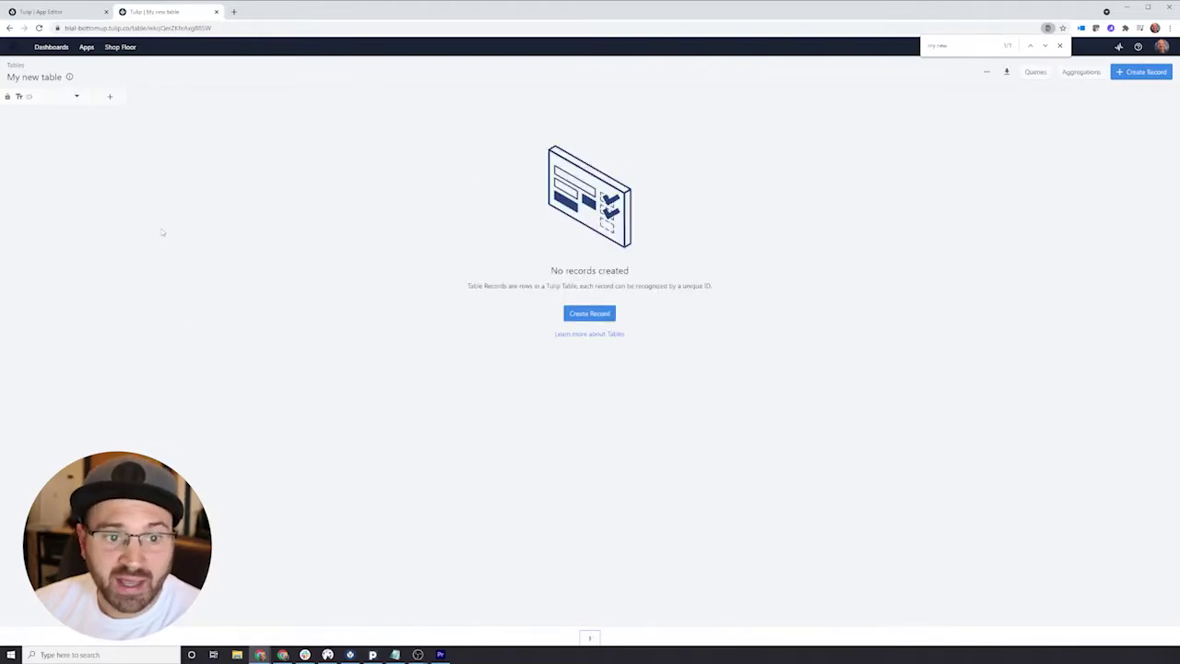
Add a Text field labelled "My text field" to the table after checking the available field types.
left_click(110, 96)
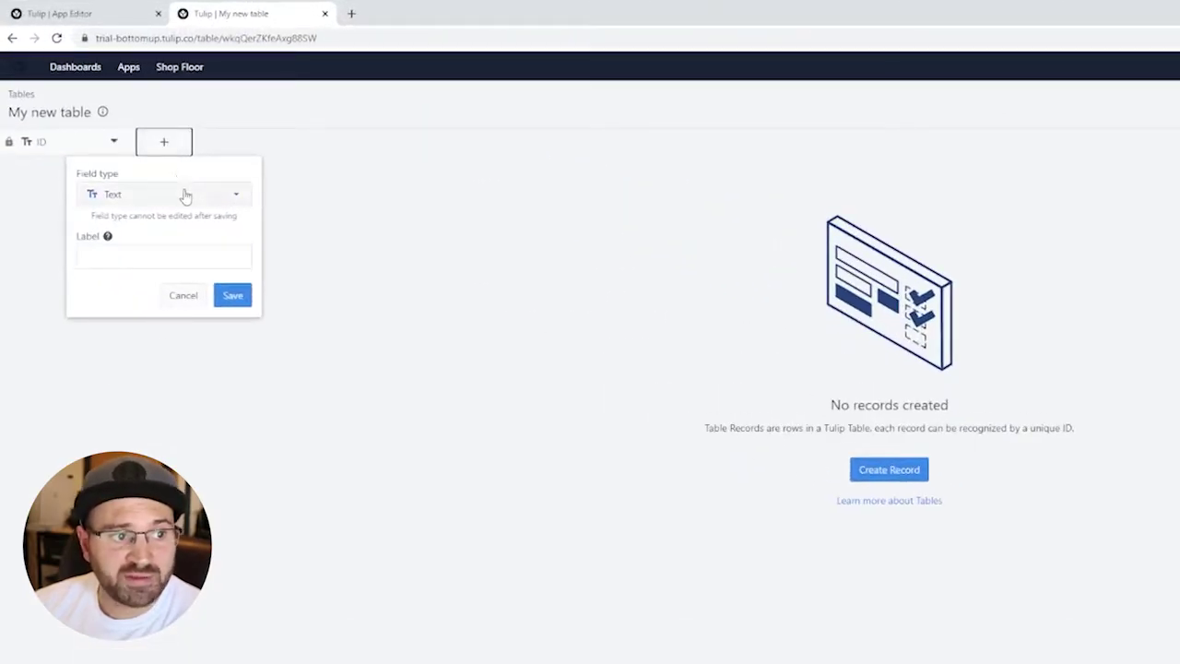
left_click(181, 194)
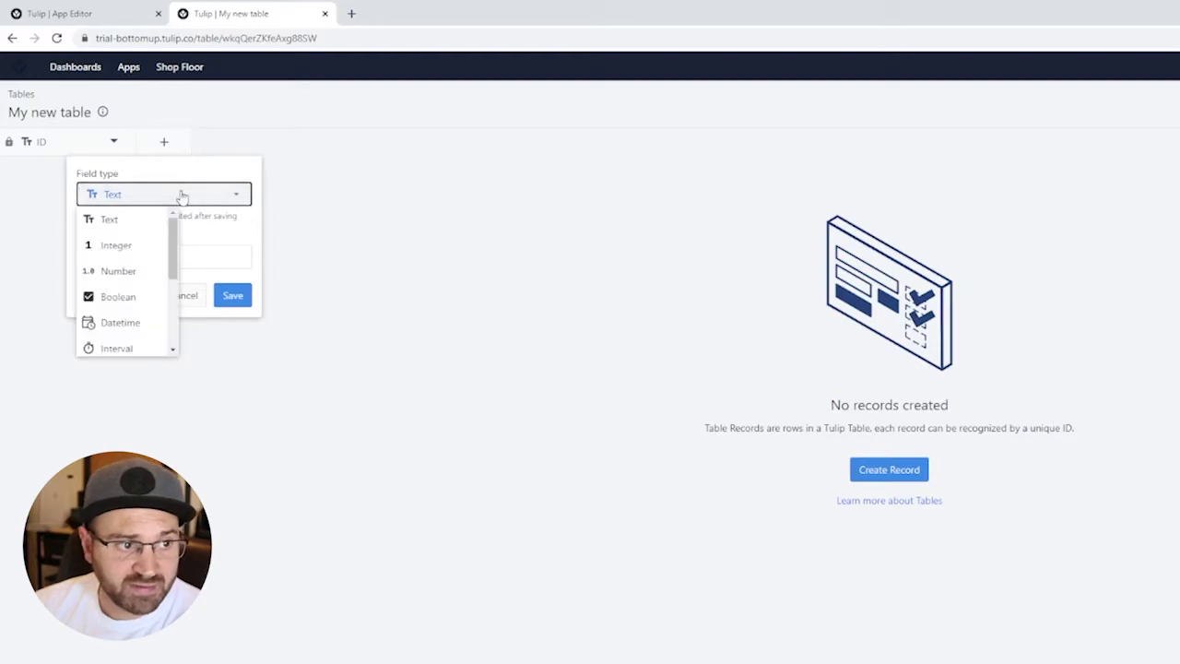
scroll(129, 309, "down", 4)
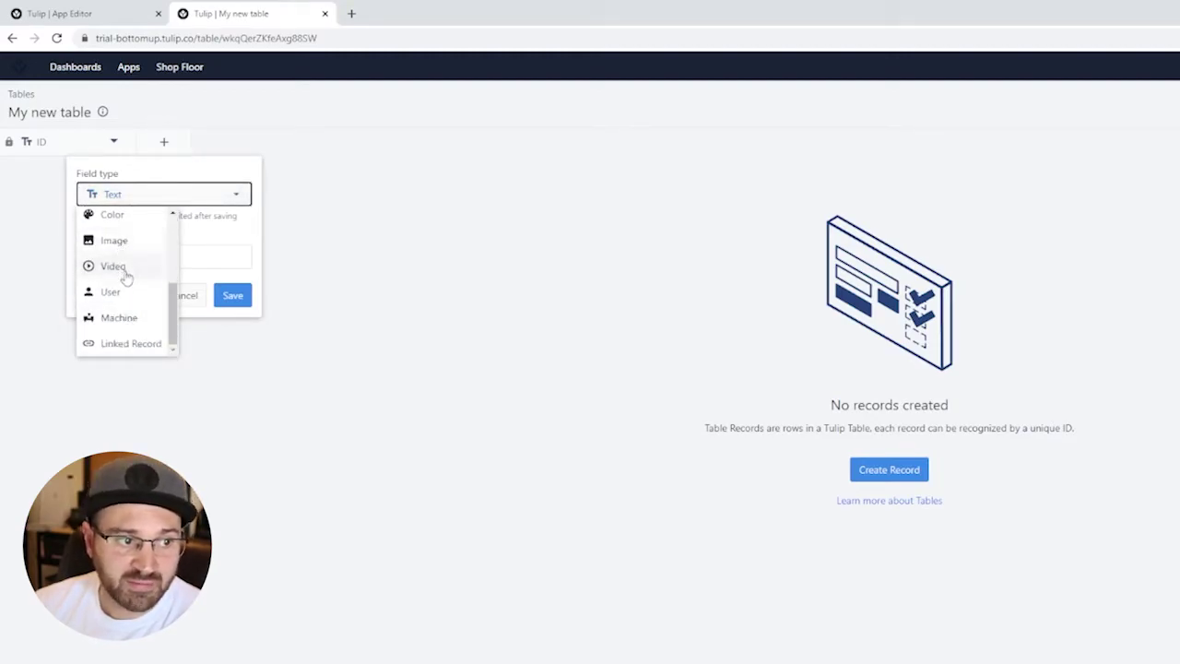
left_click(201, 248)
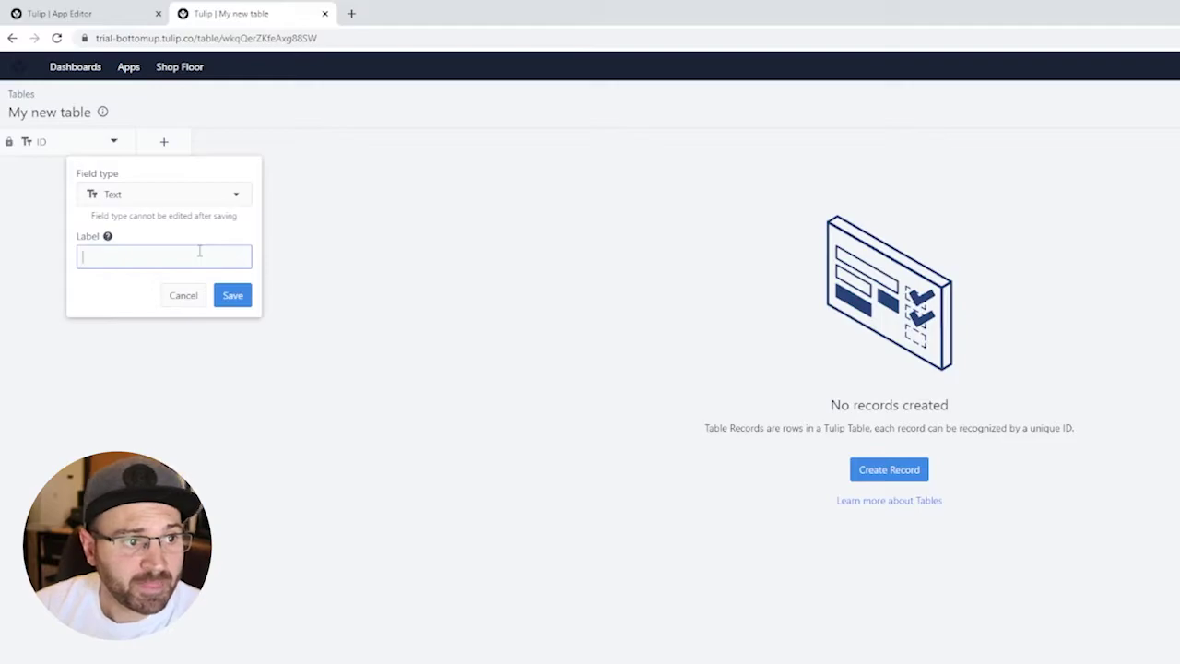
type("My te")
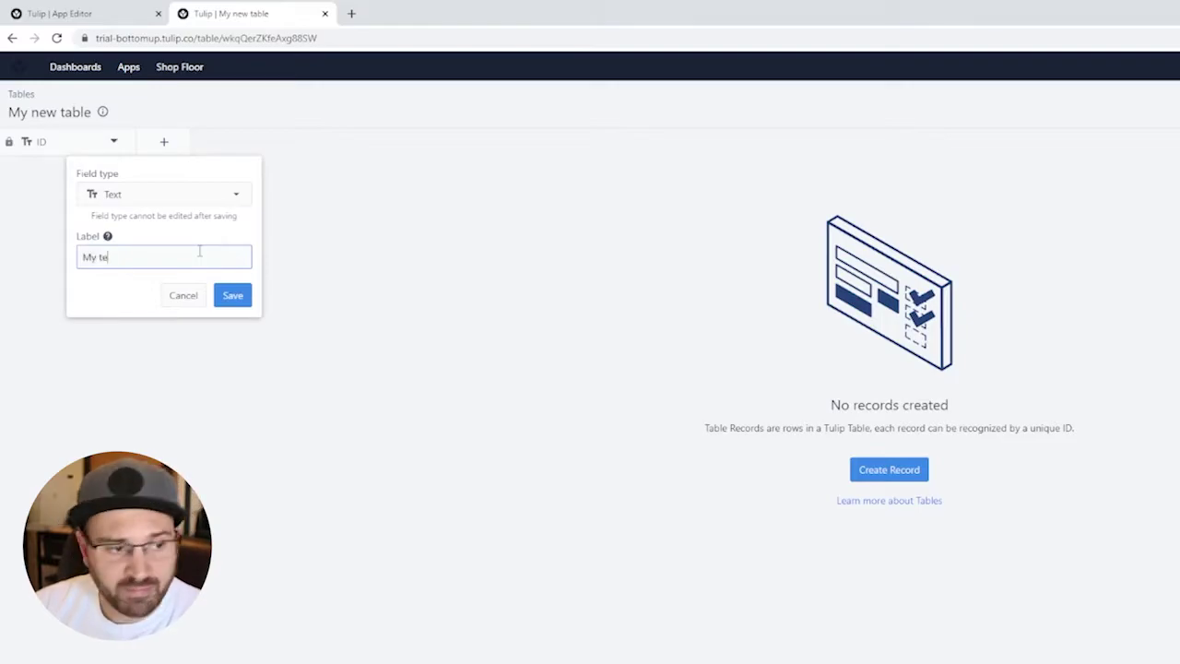
type("xt field")
left_click(232, 295)
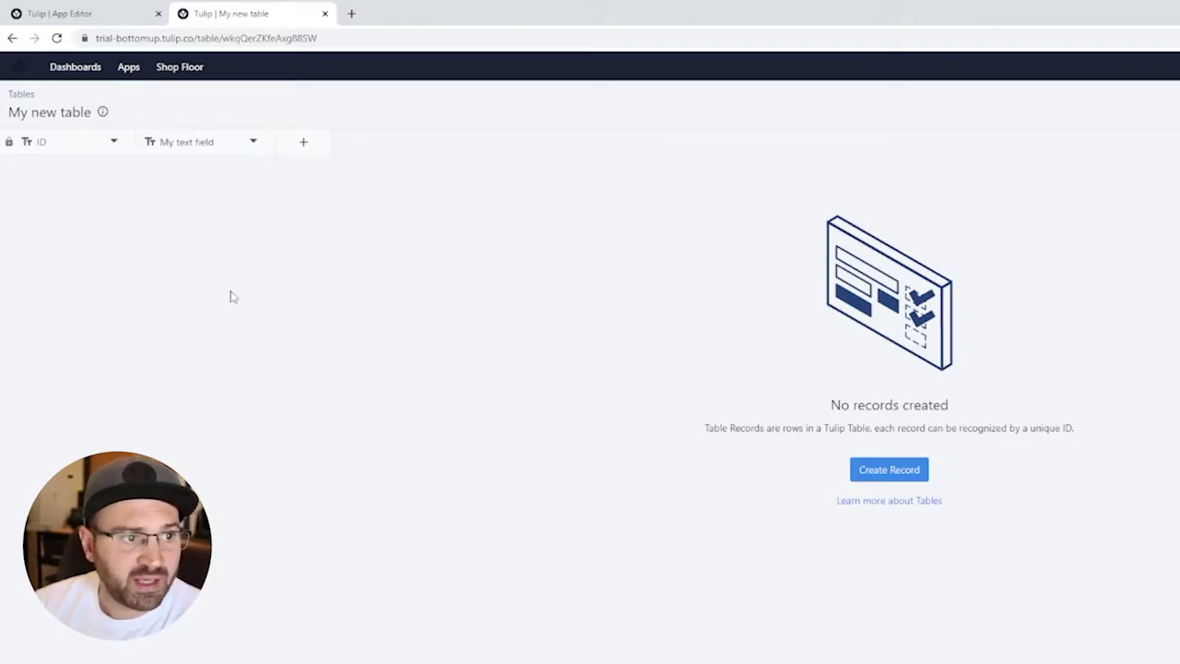
Add a Number field labelled "My number field" to the table.
left_click(305, 149)
left_click(310, 193)
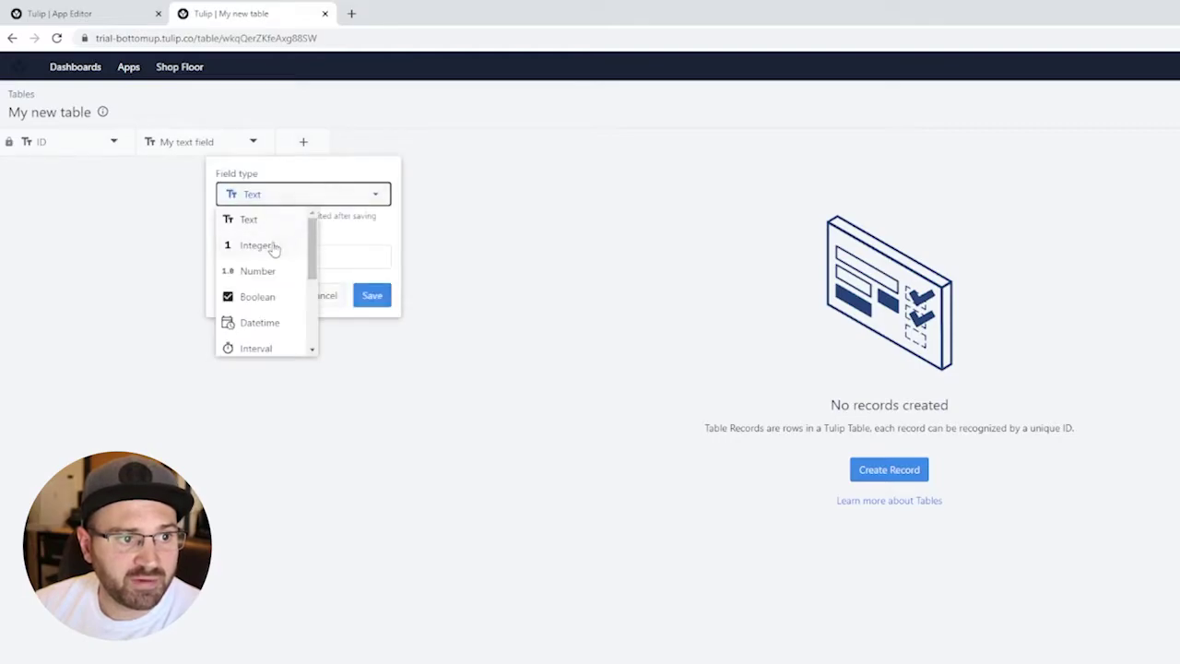
left_click(269, 266)
left_click(285, 264)
type("My num")
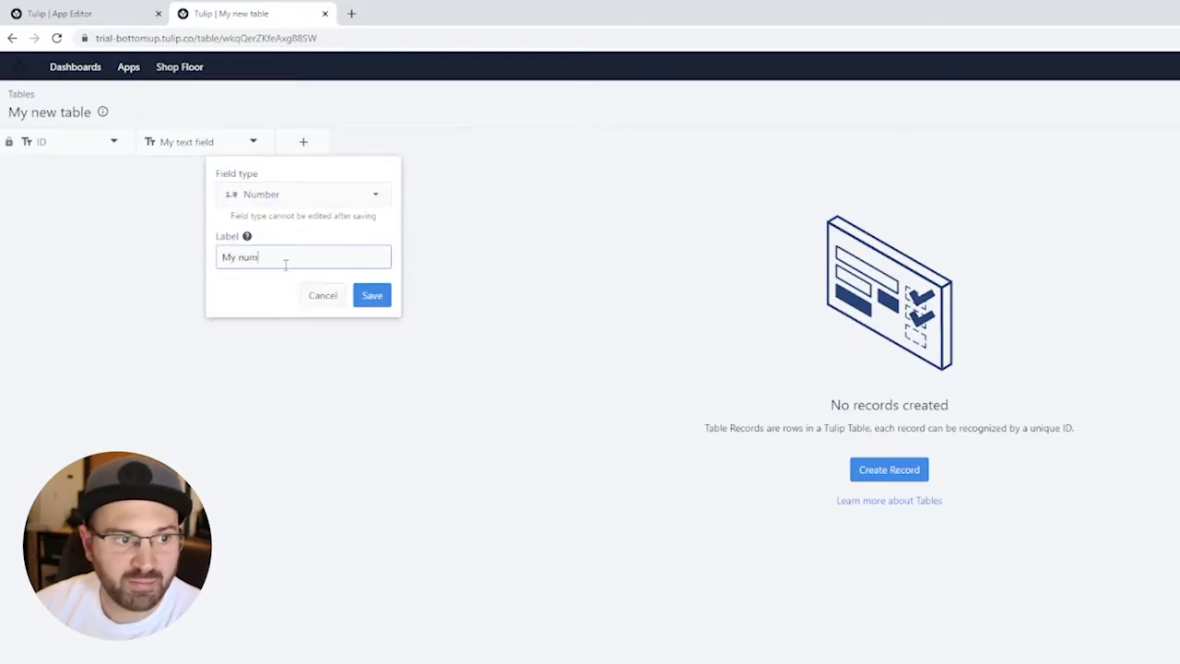
type("ber field")
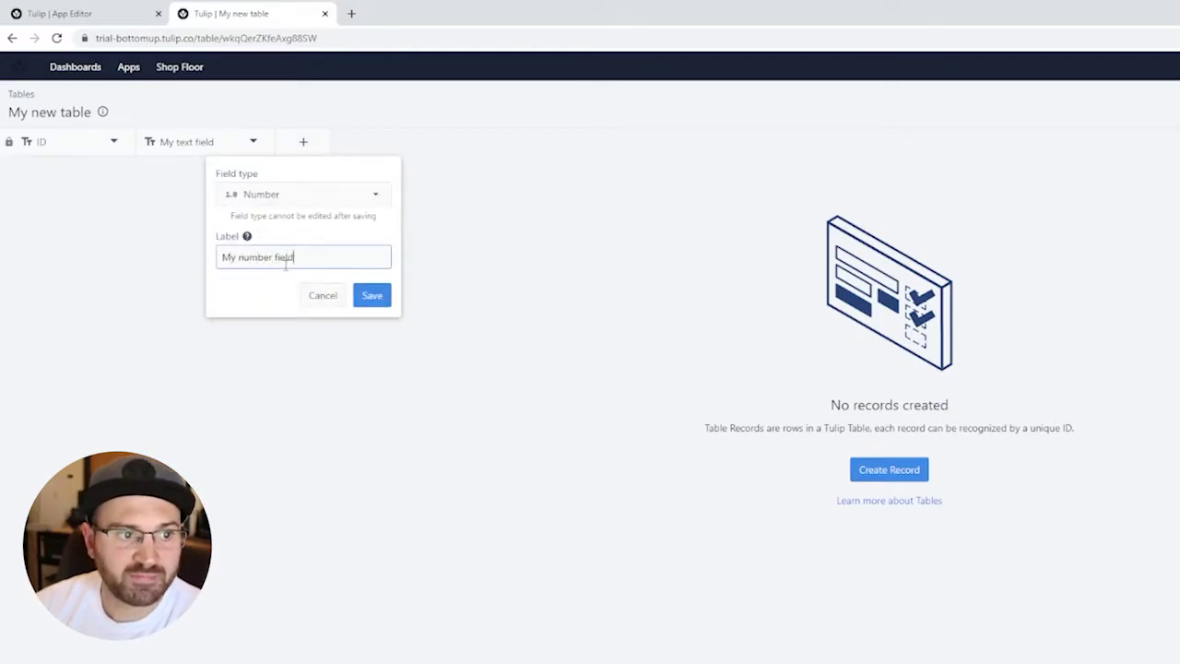
left_click(382, 295)
left_click(253, 141)
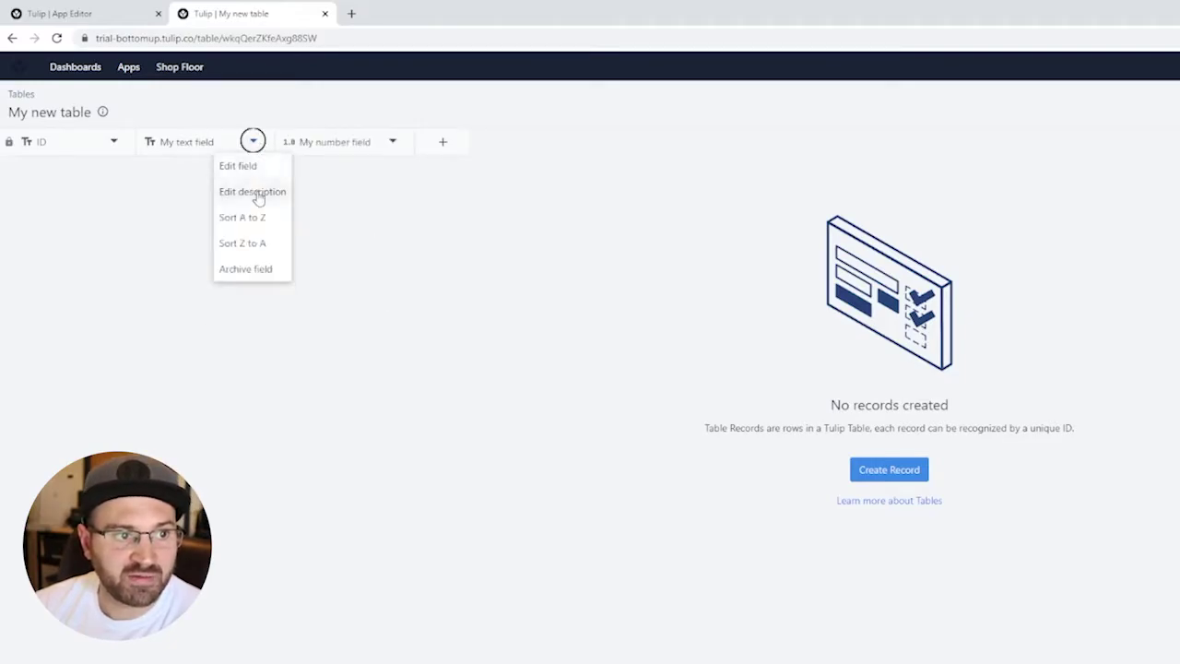
left_click(257, 146)
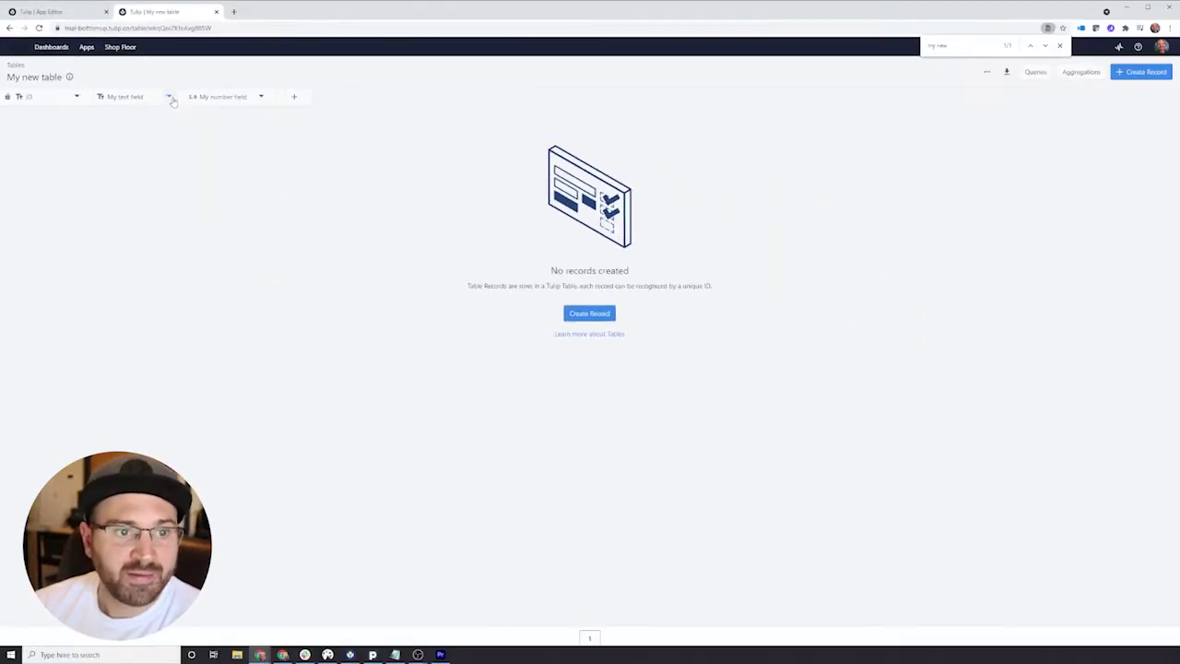
Create a record with ID 1, "my text" in My text field and 50 in My number field.
left_click(603, 318)
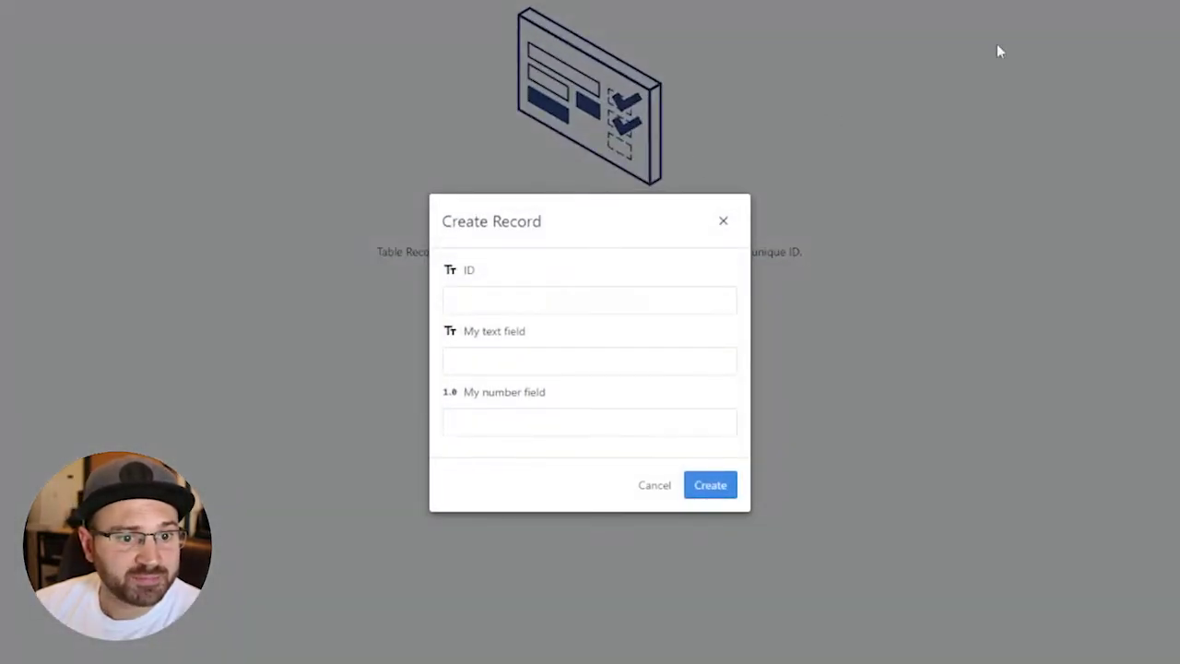
left_click(497, 296)
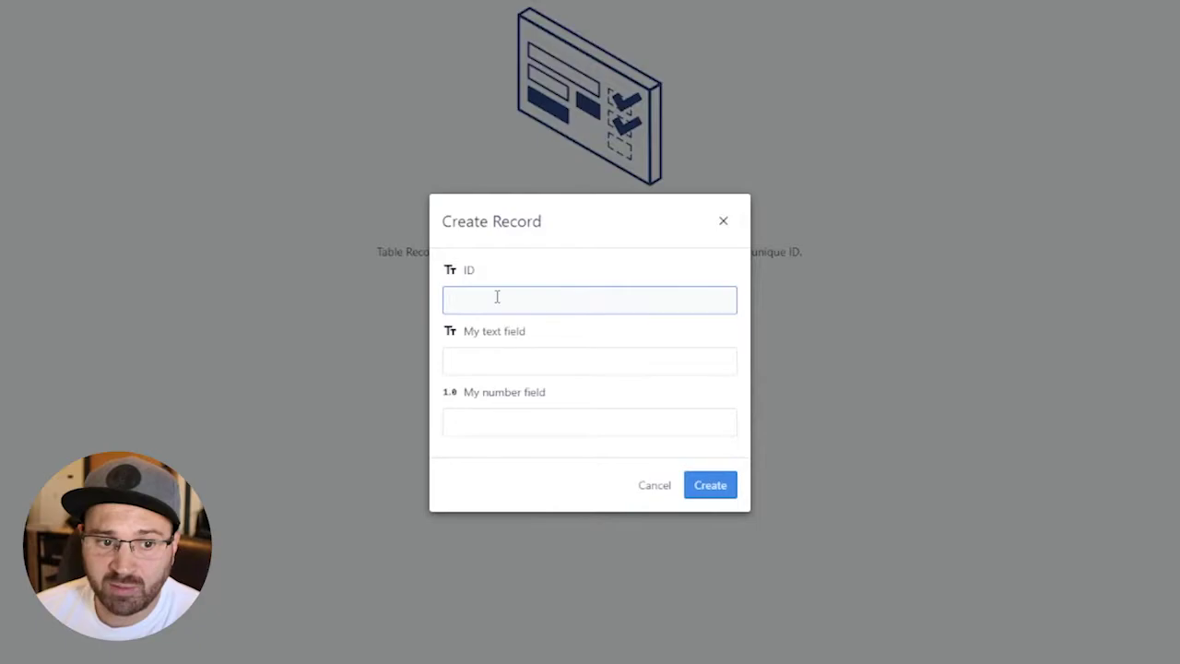
left_click(522, 353)
type("my")
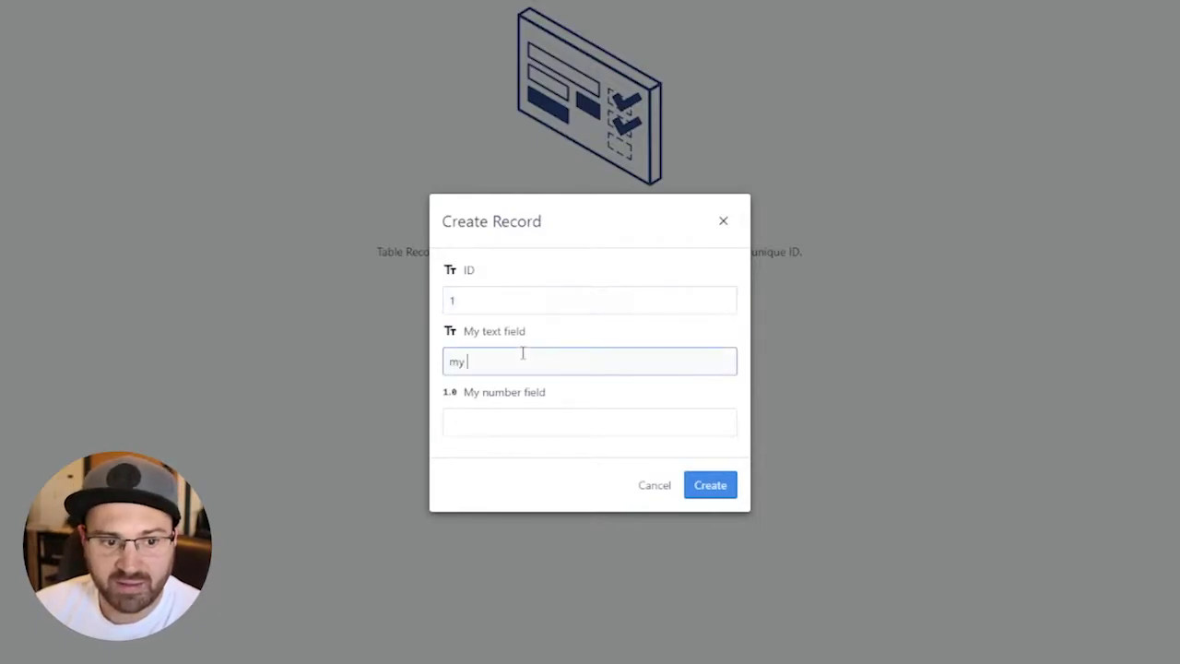
type(" tetxt")
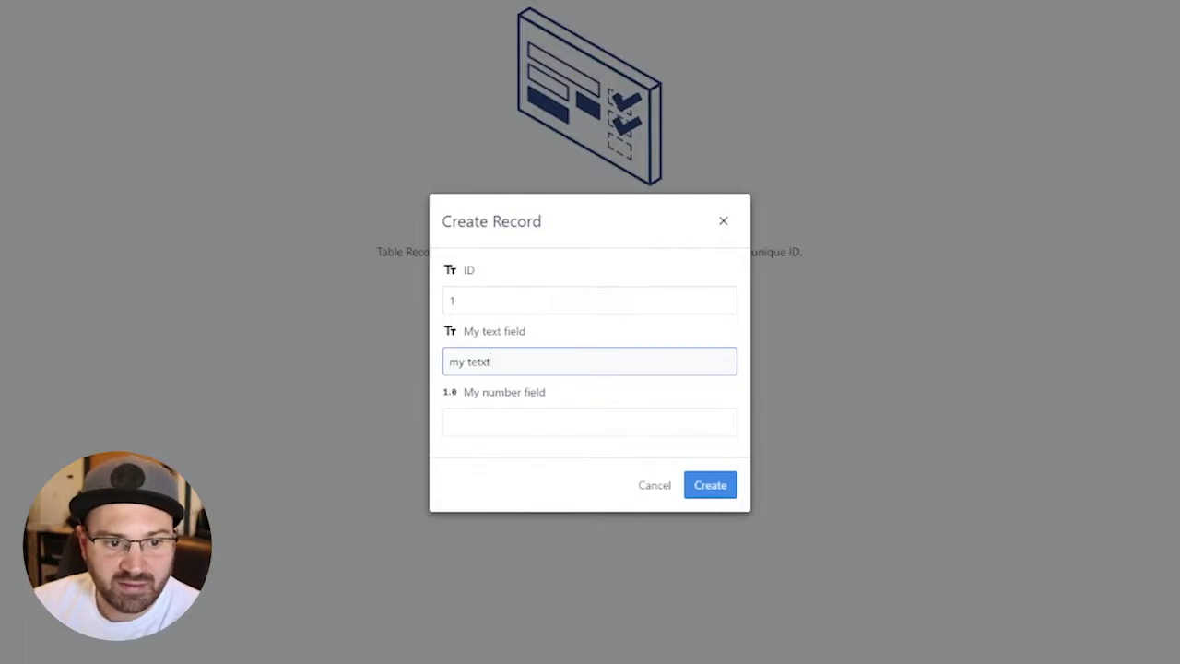
left_click(600, 423)
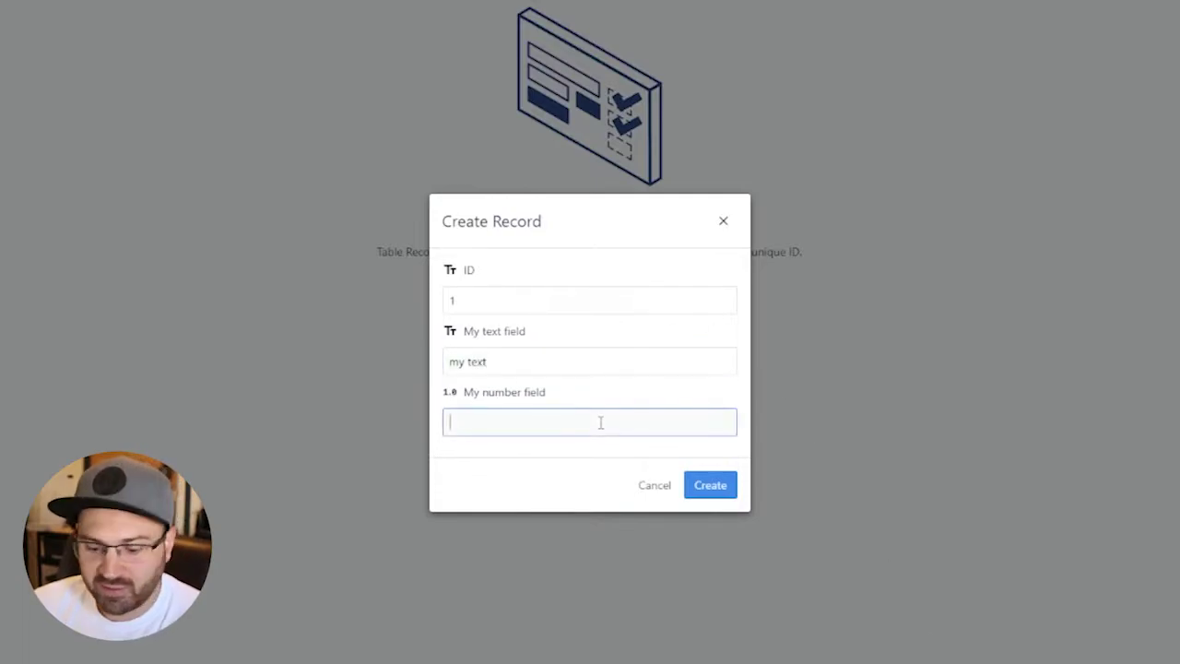
type("50")
left_click(710, 485)
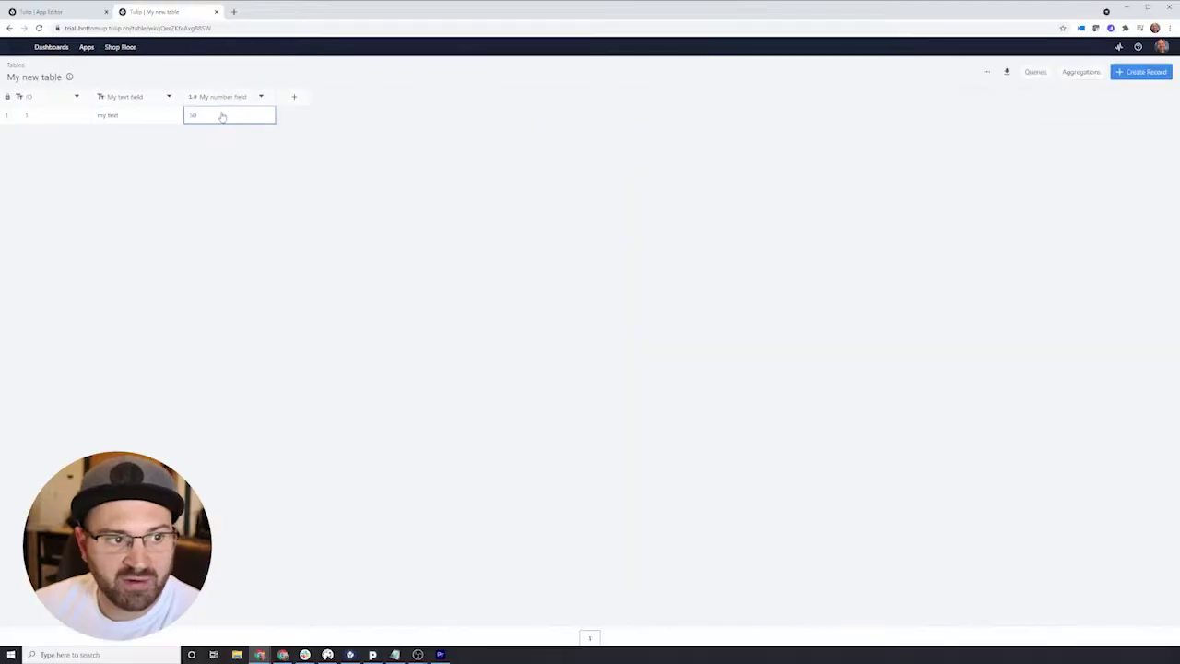
Return to the app editor, embed an Interactive Table in the step and enlarge it to about 821 by 797.
left_click(56, 12)
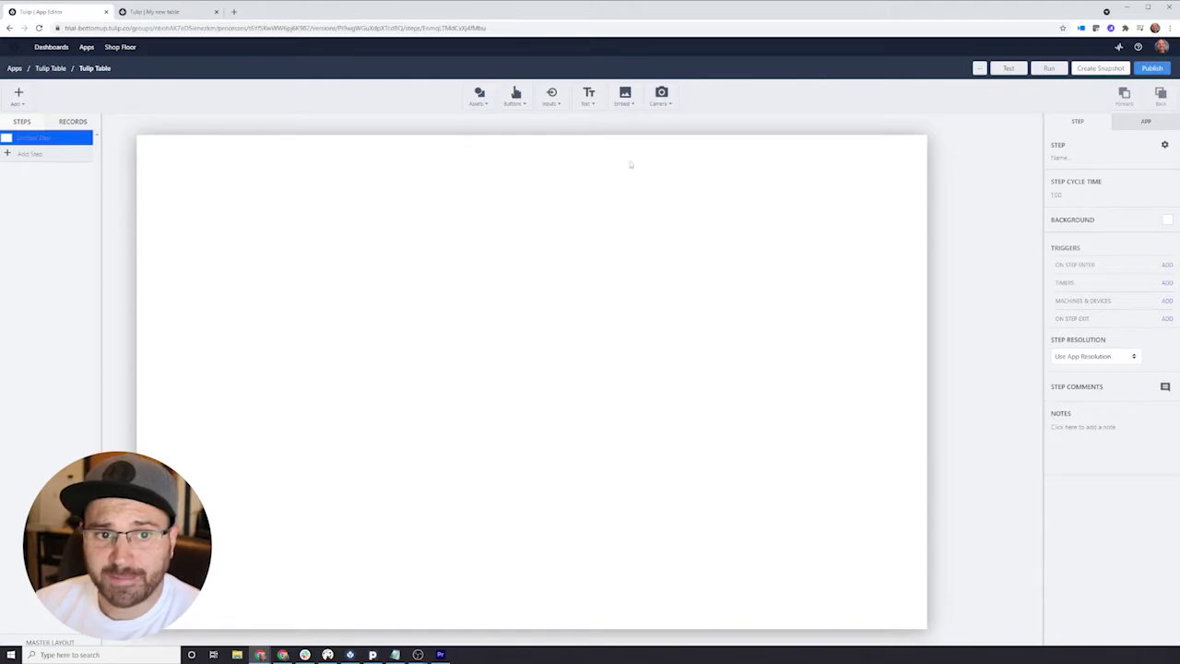
left_click(630, 104)
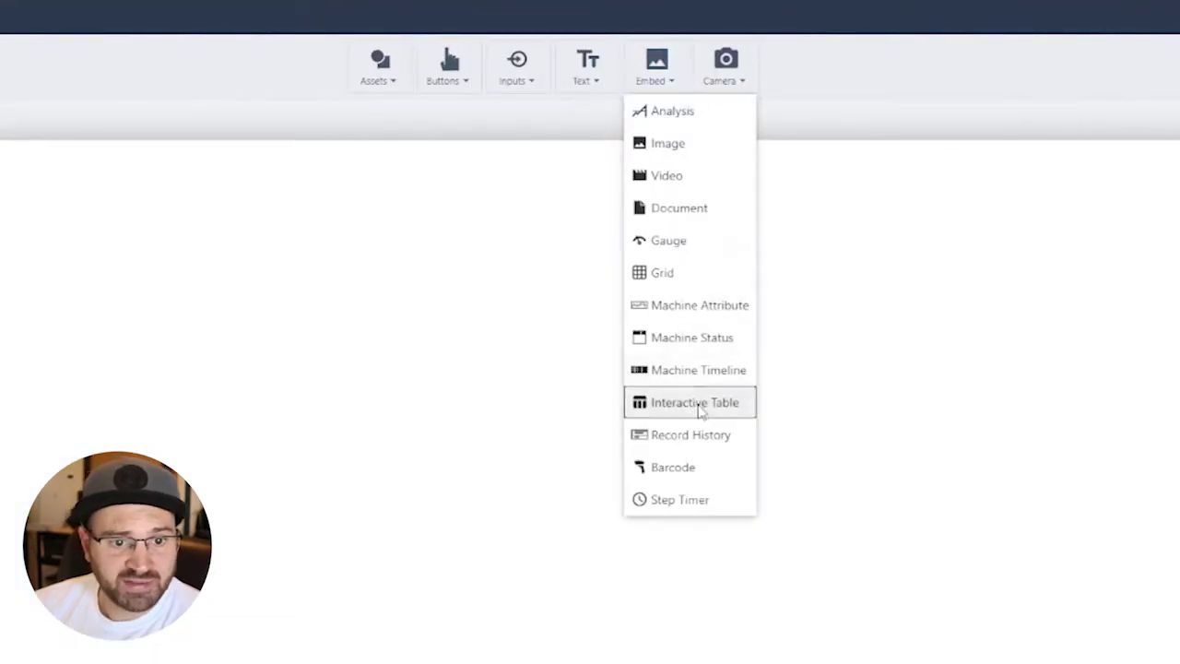
left_click(648, 278)
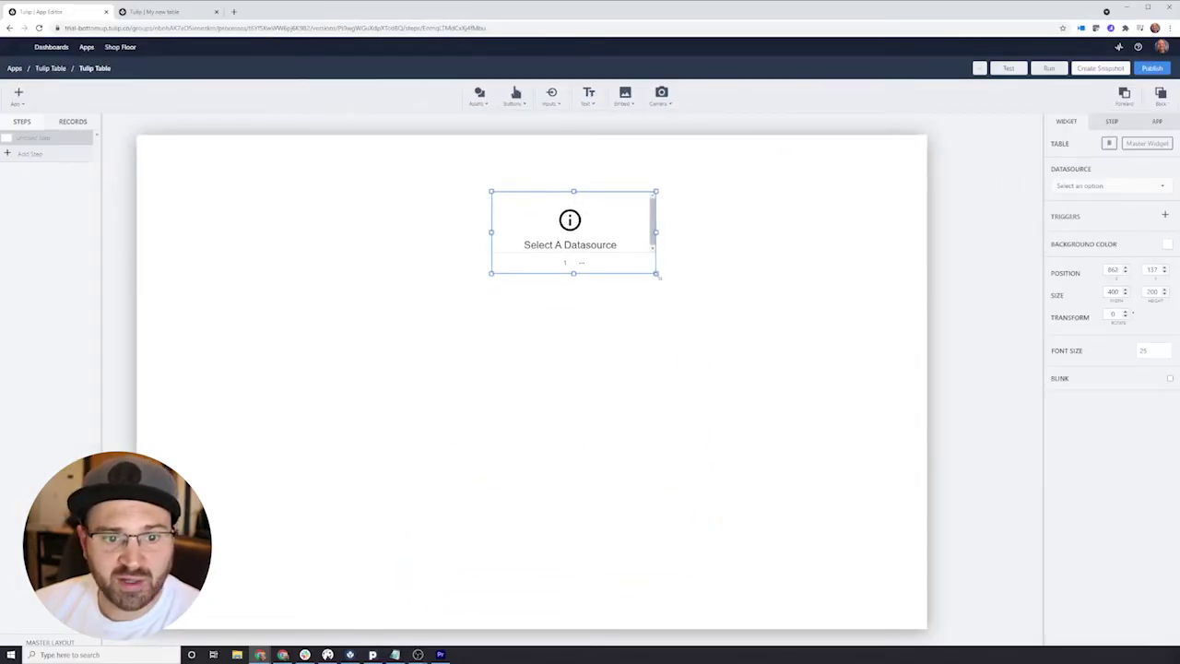
left_click_drag(656, 275, 830, 519)
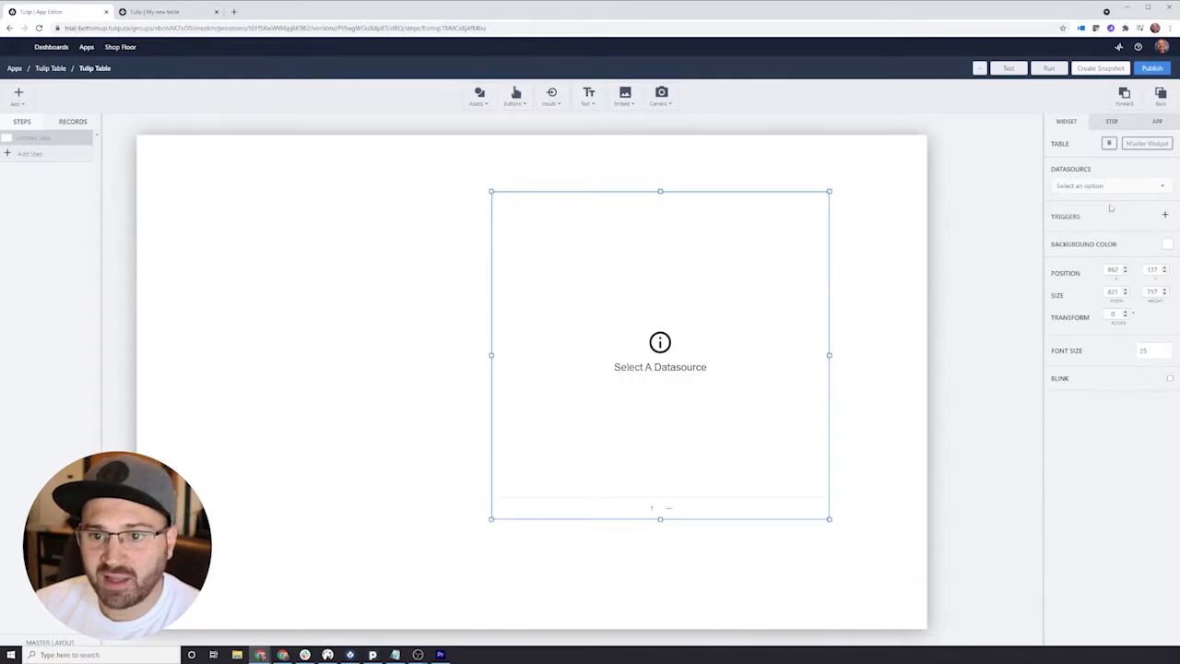
Set the table widget's datasource to Tulip Table and select "My new table".
left_click(1144, 189)
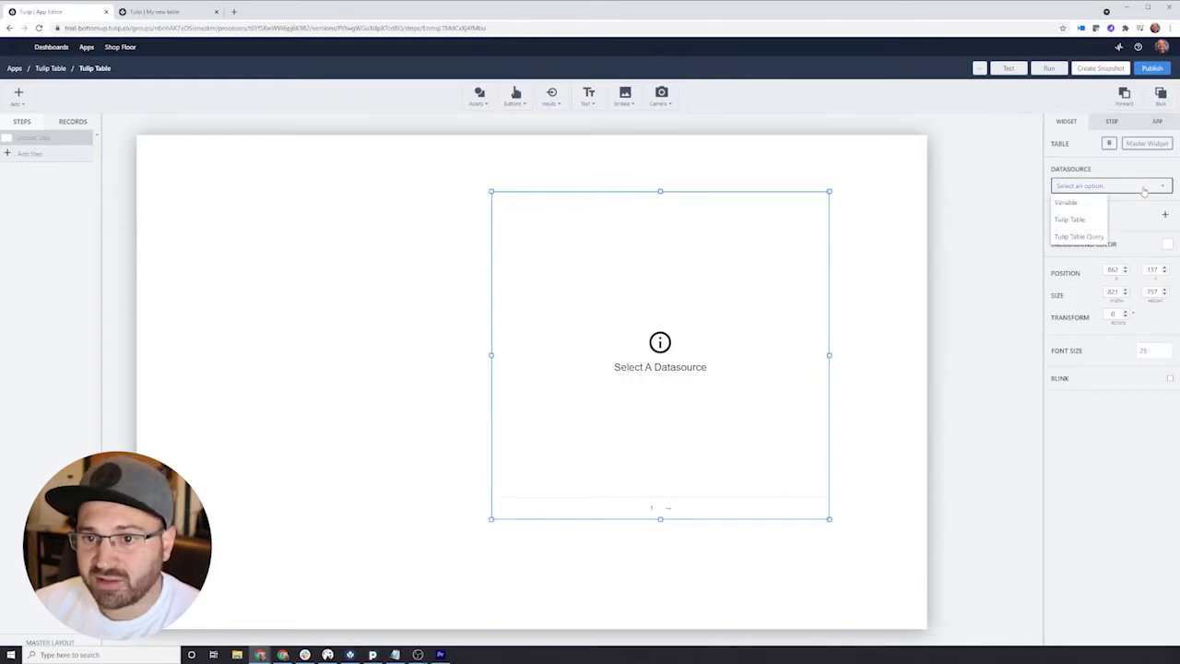
left_click(1068, 221)
left_click(1097, 231)
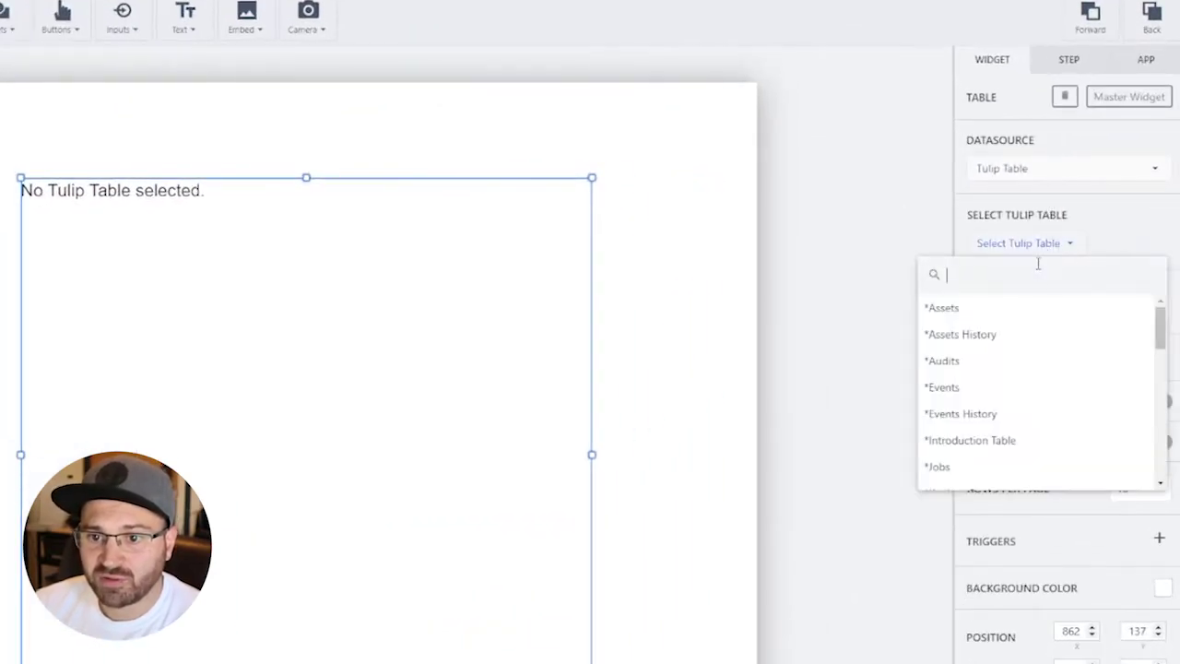
type("my")
left_click(1003, 310)
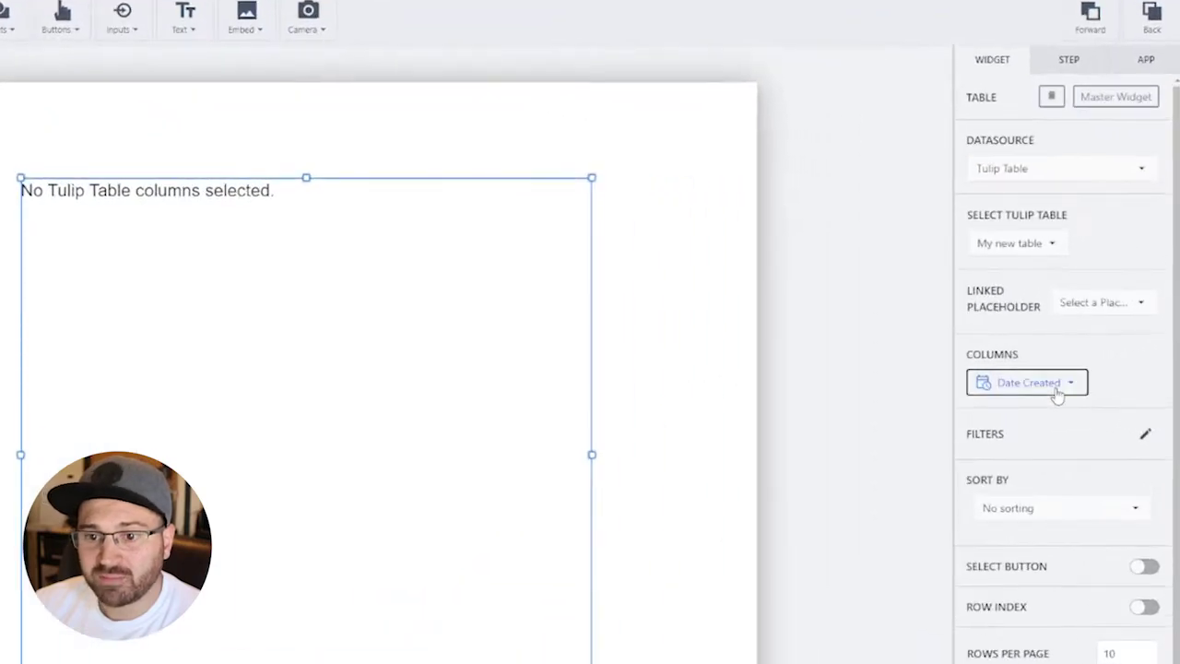
Show the columns ID, My number field and My text field in the table widget.
left_click(1057, 393)
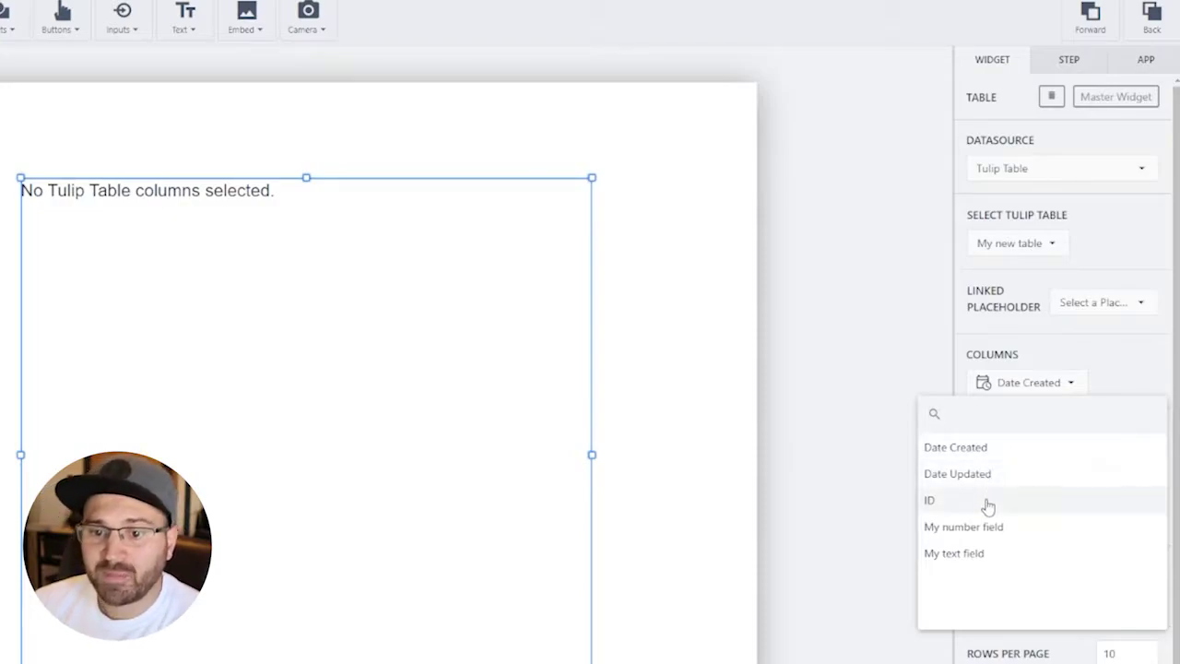
left_click(985, 500)
left_click(1024, 418)
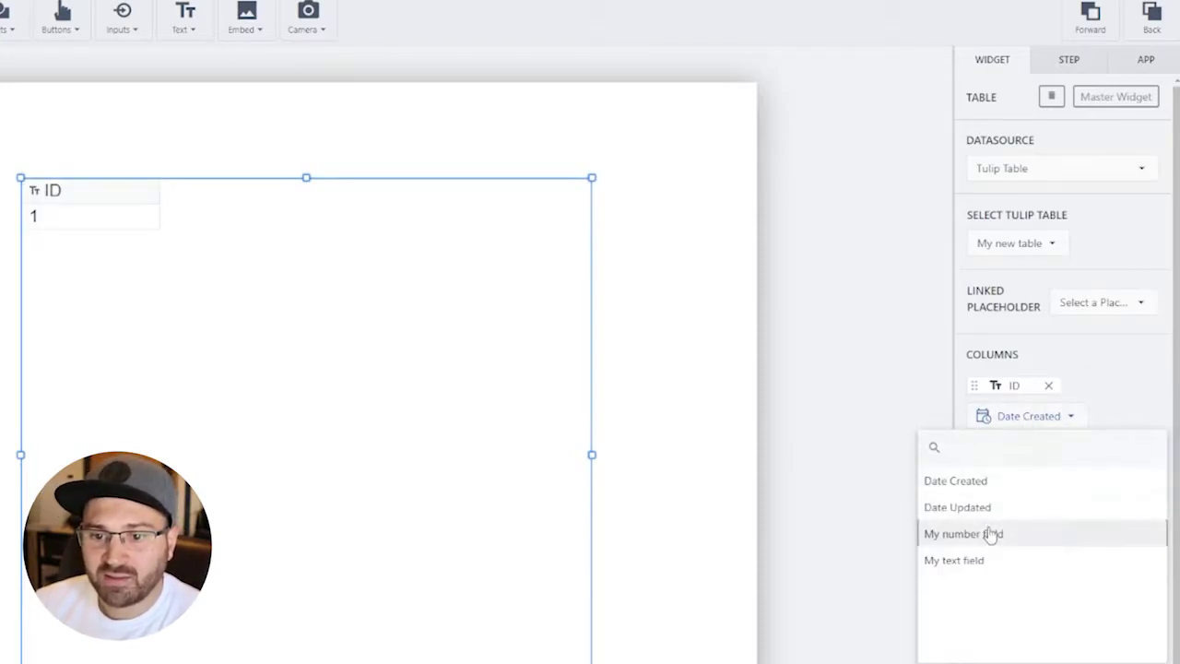
left_click(961, 533)
left_click(1024, 445)
left_click(1002, 564)
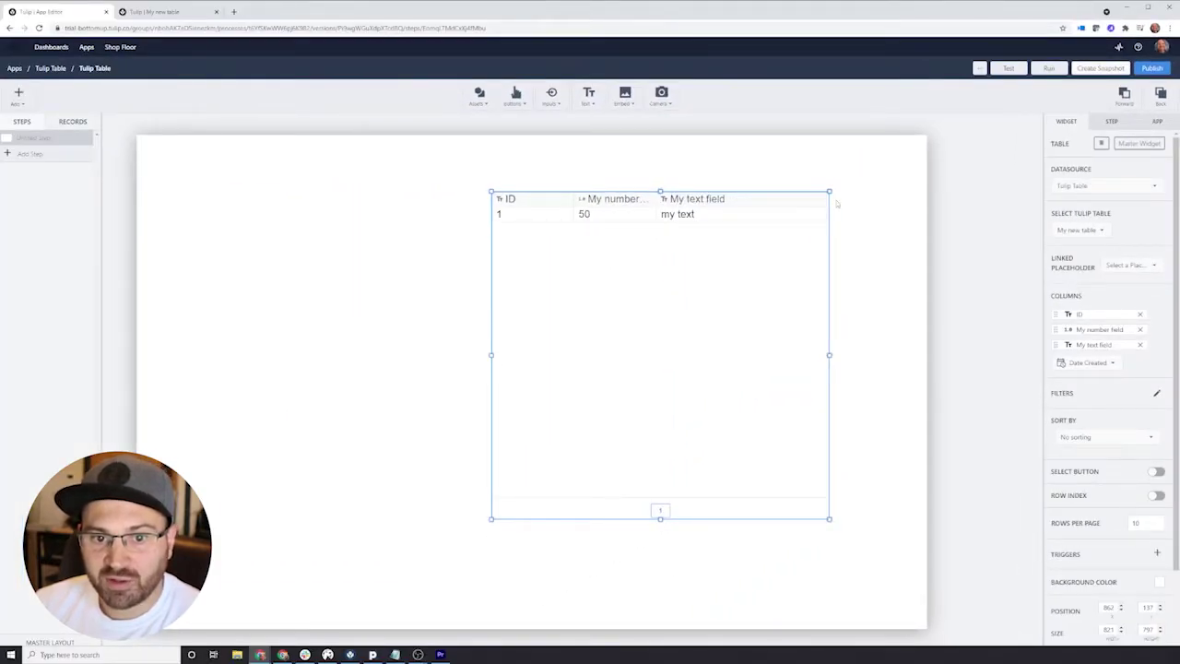
Add a filter to the table widget for records whose ID equals a blank static value, and save it.
mouse_move(1067, 346)
left_mouse_down()
mouse_move(1071, 329)
mouse_move(1078, 351)
left_mouse_up()
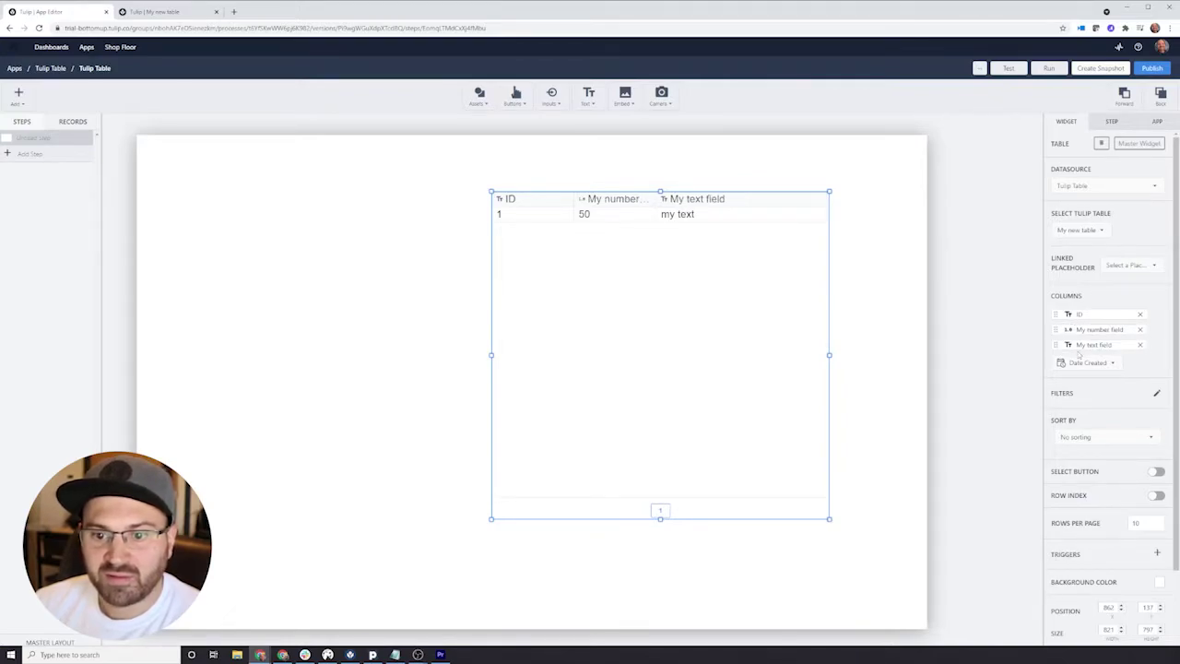
left_click(1155, 393)
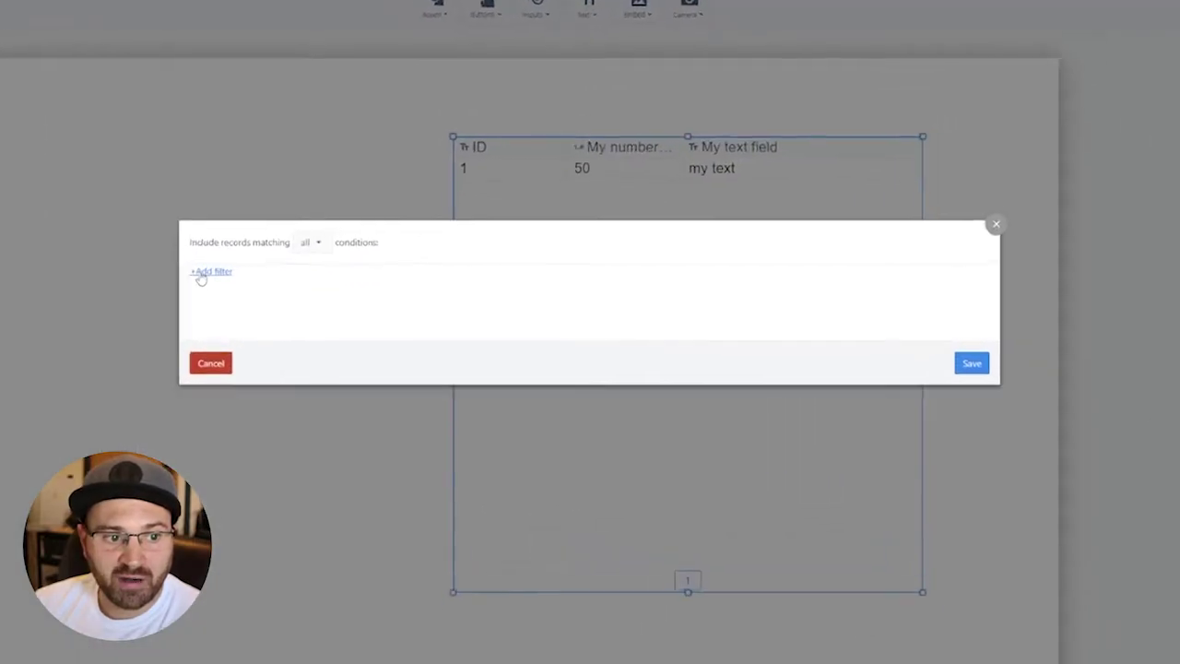
left_click(314, 285)
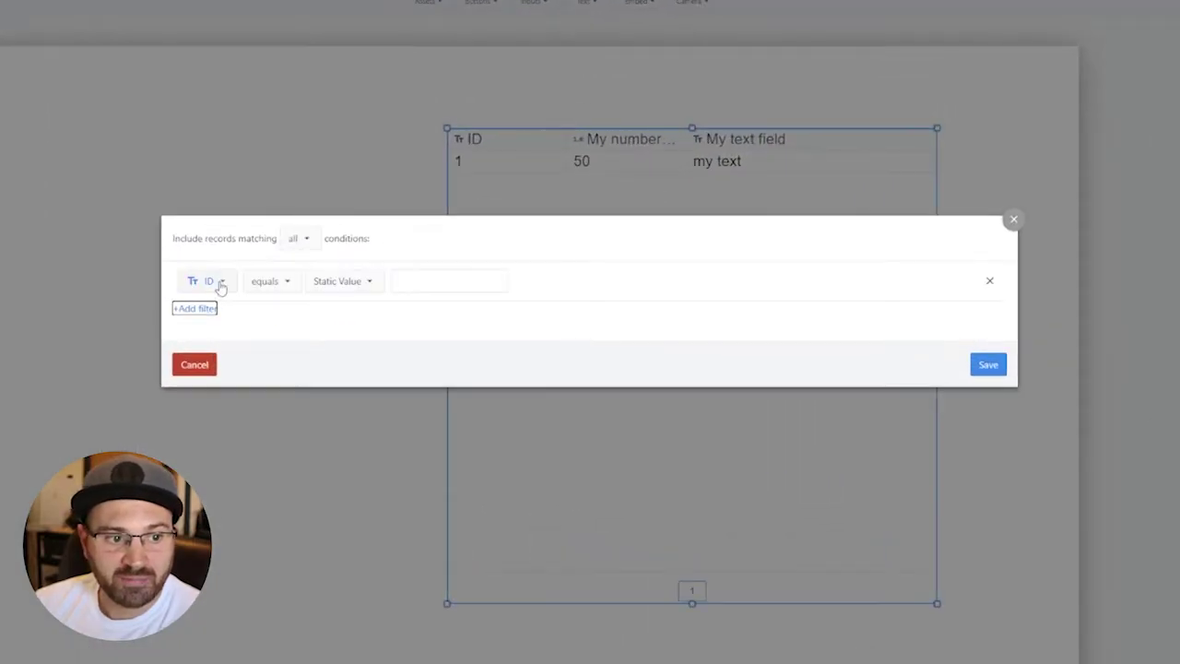
left_click(220, 284)
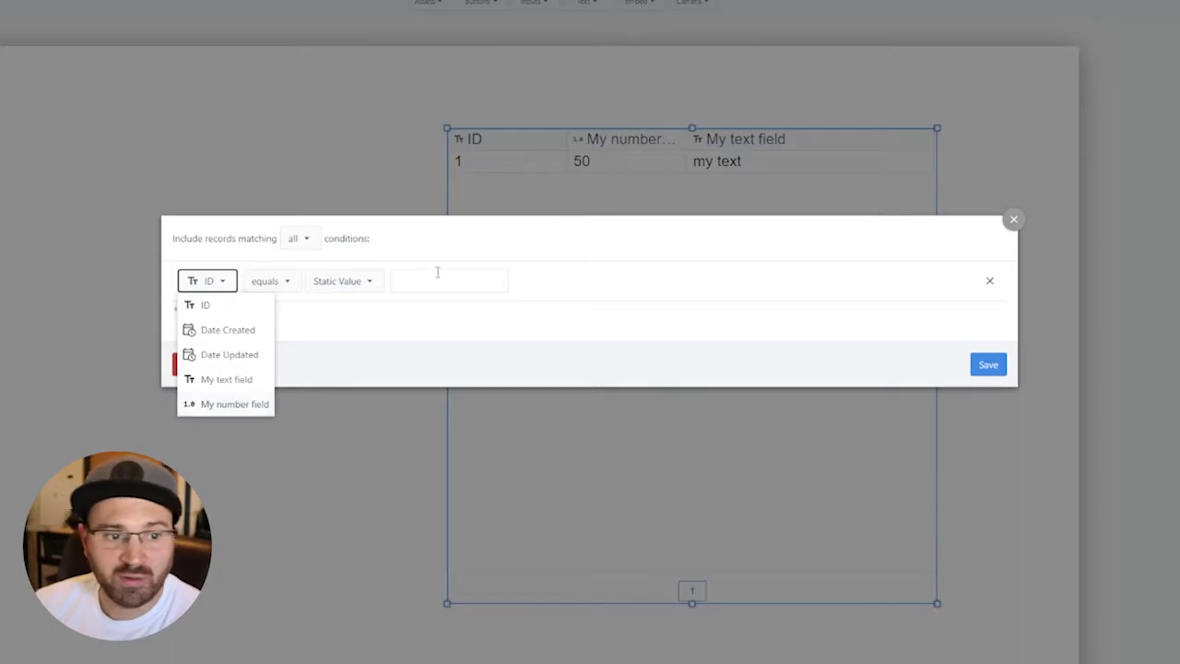
left_click(347, 286)
left_click(348, 285)
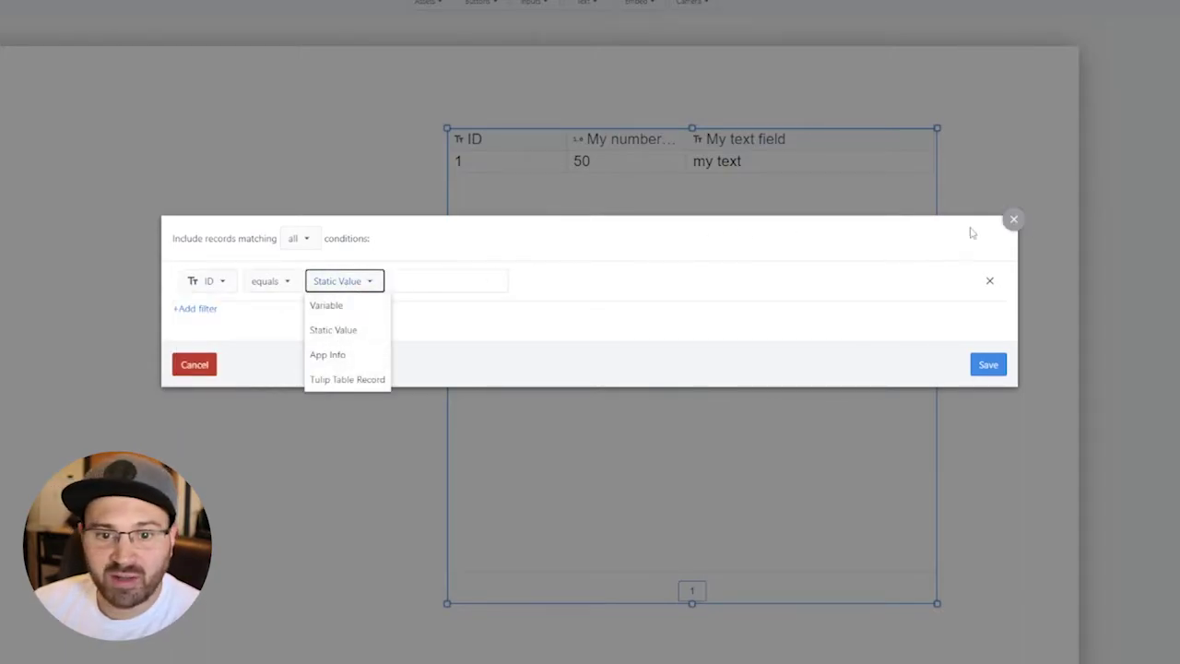
left_click(1013, 218)
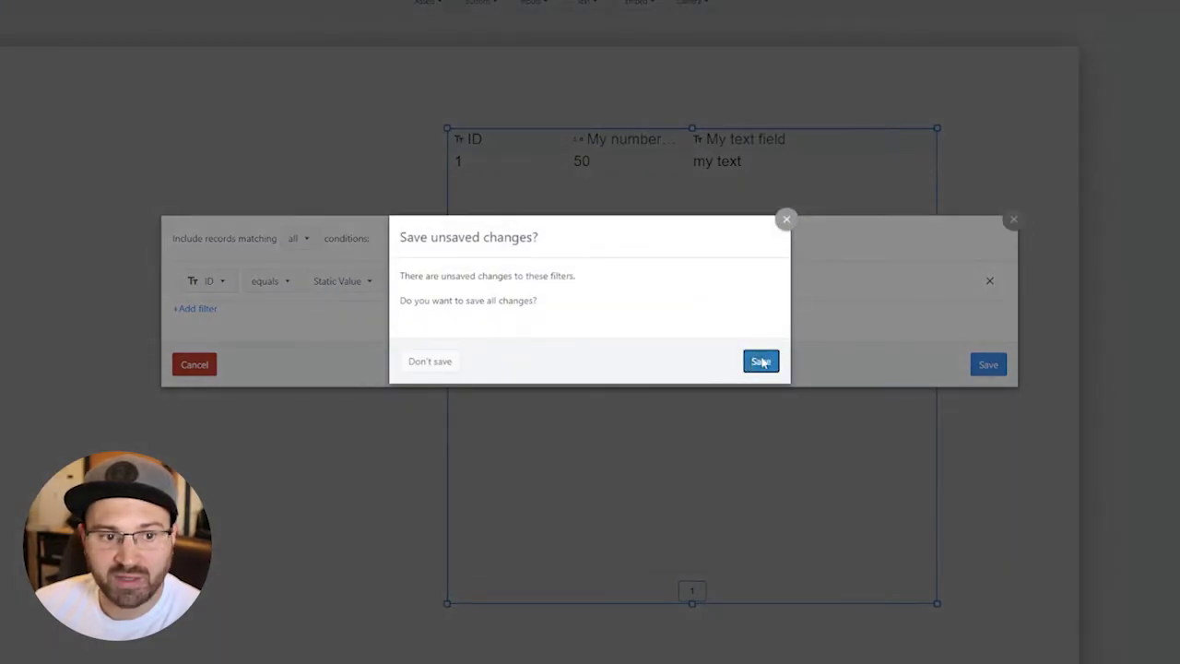
left_click(752, 358)
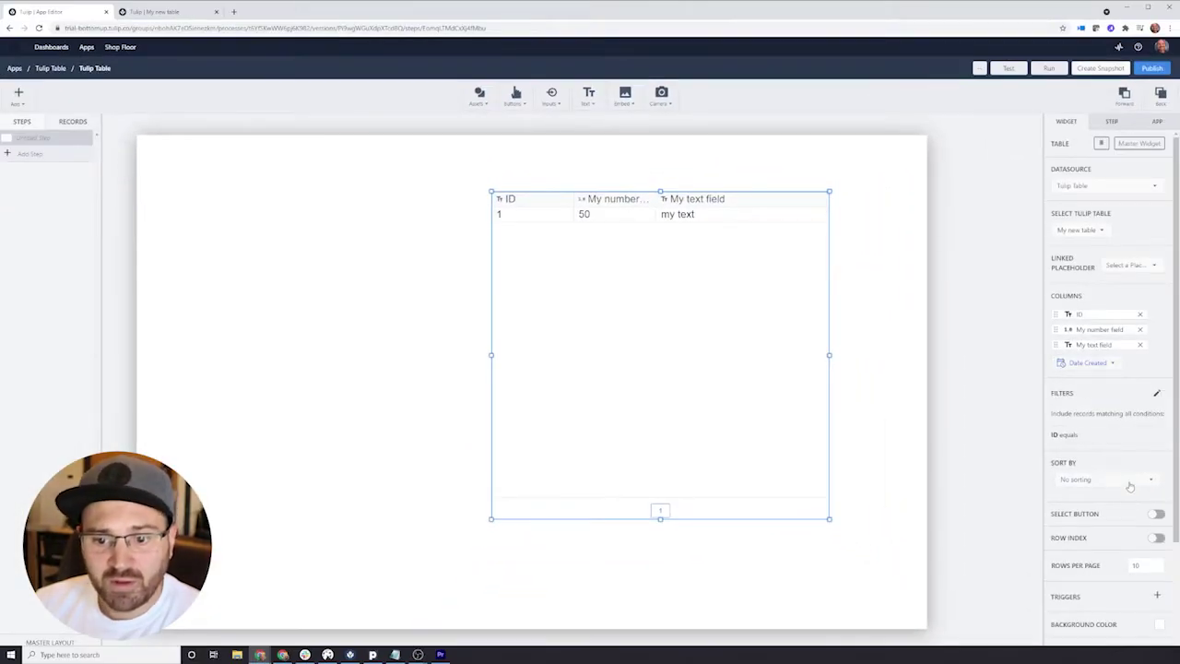
Check the table widget's sorting options, and switch its select button and row index on and off again.
left_click(1130, 483)
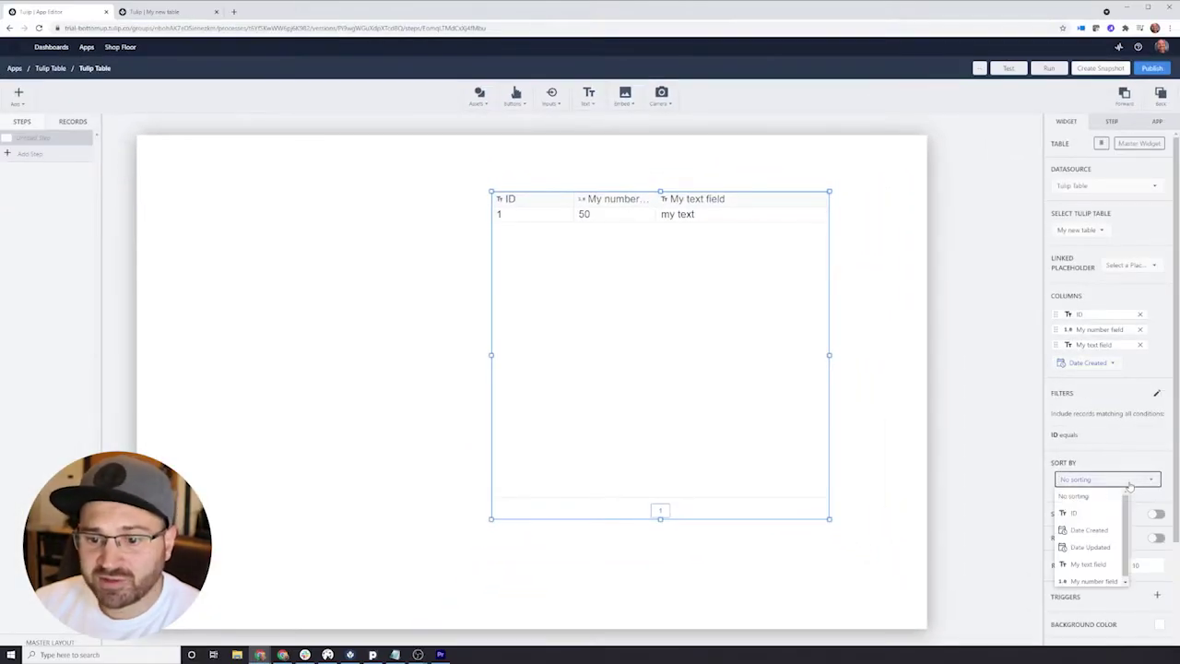
left_click(1131, 483)
scroll(1126, 476, "down", 1)
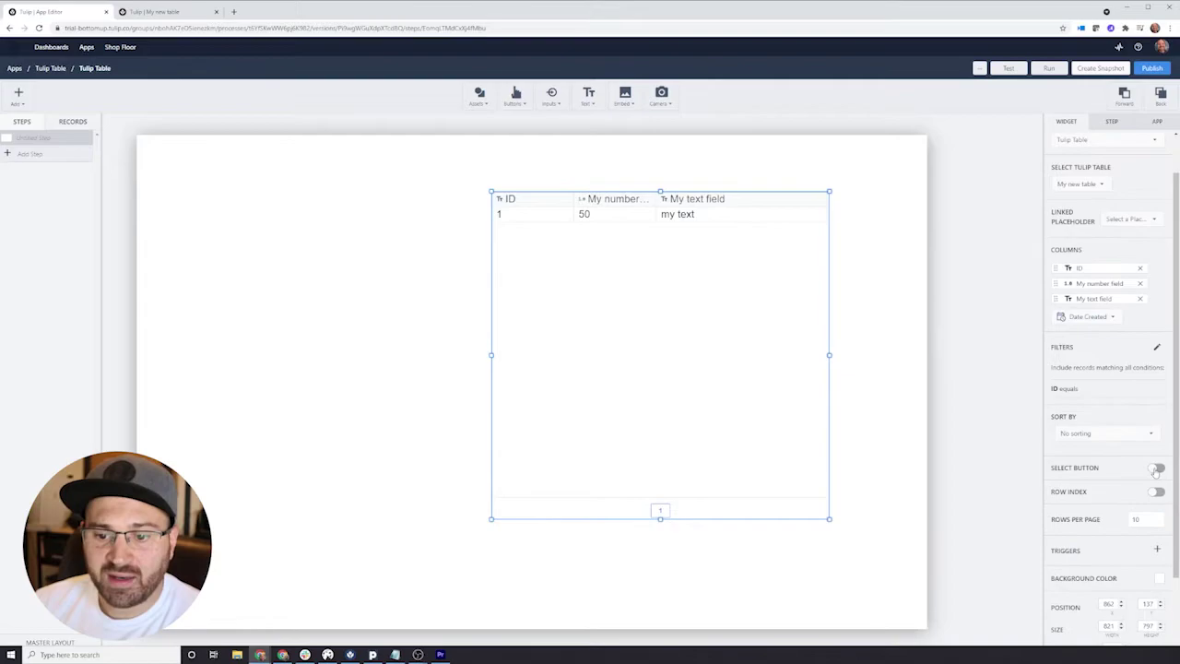
left_click(1155, 468)
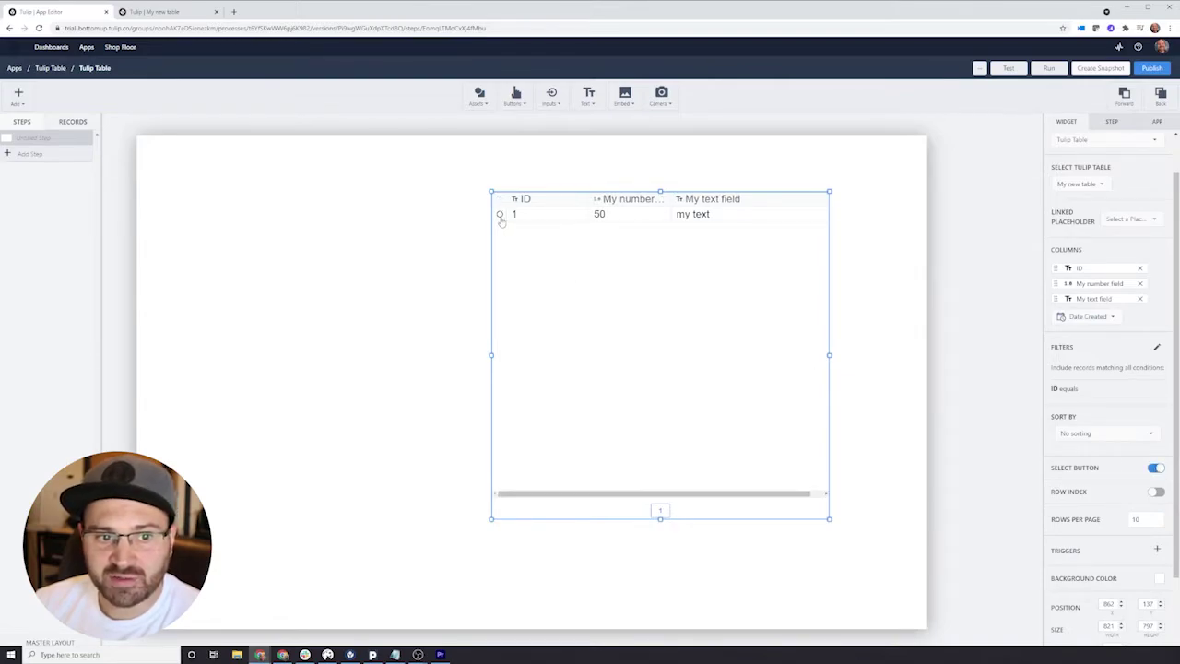
left_click(1155, 470)
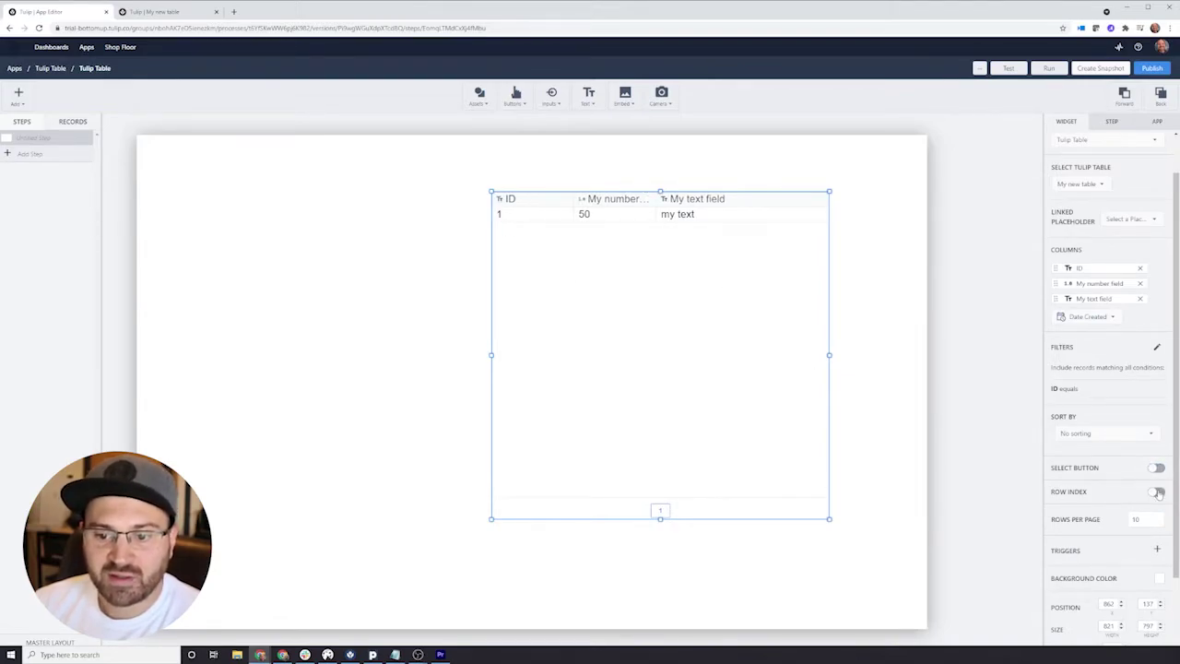
left_click(1157, 492)
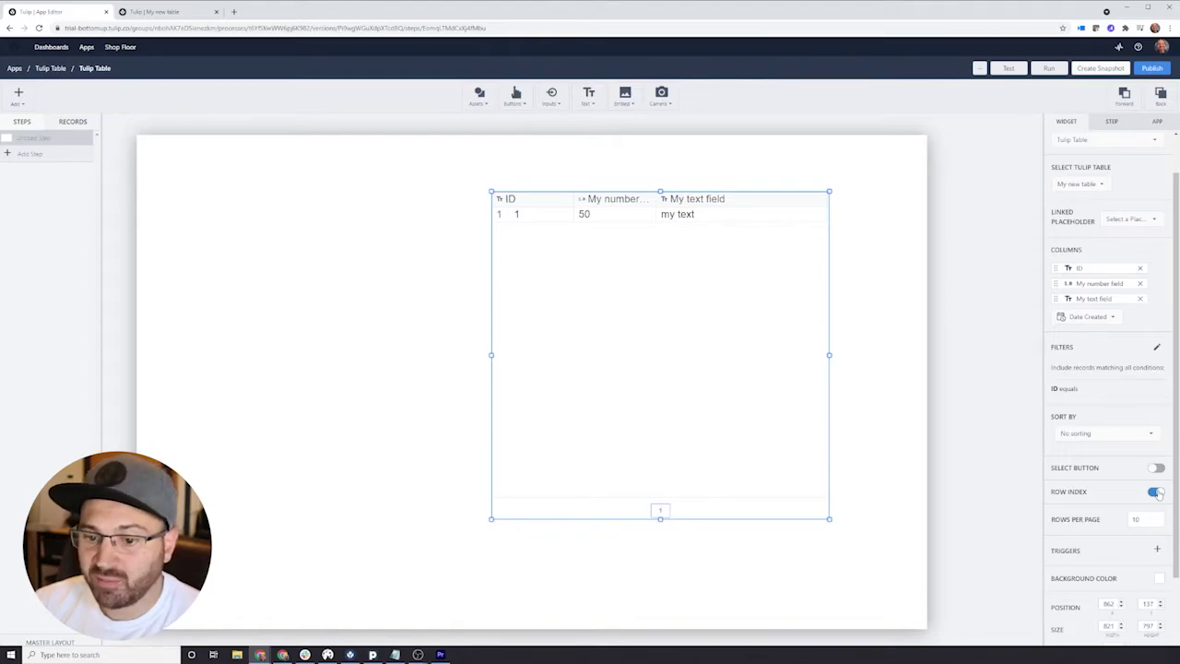
left_click(1157, 492)
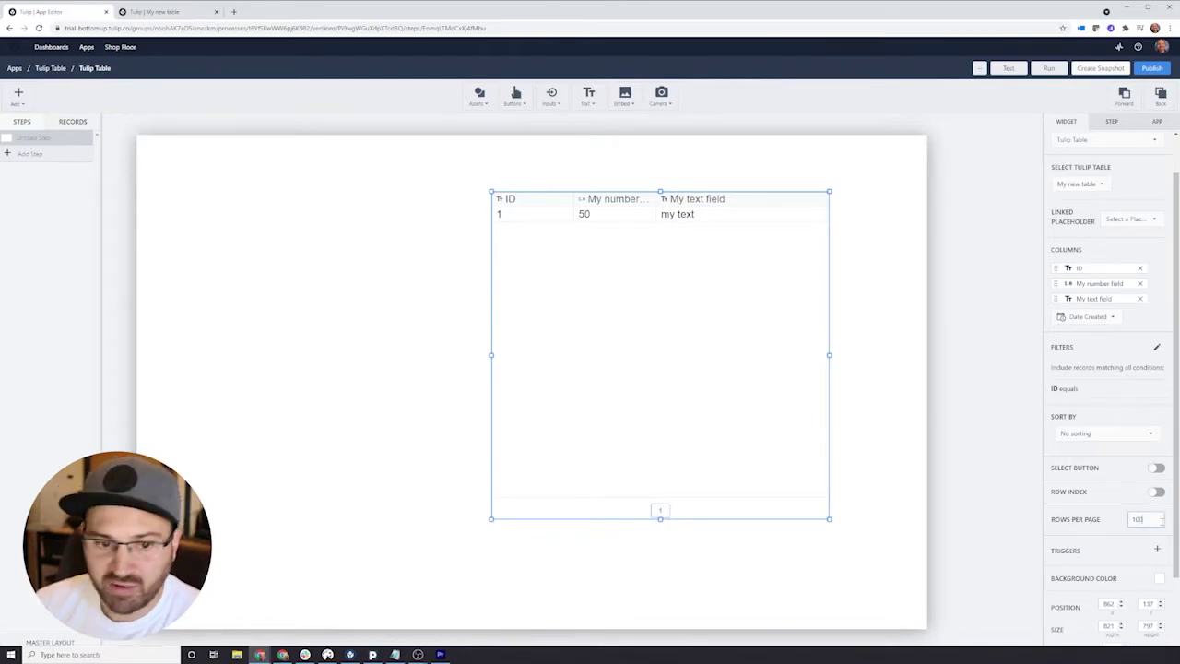
Set the table widget's rows per page to 100 and check its linked placeholder options.
type("0")
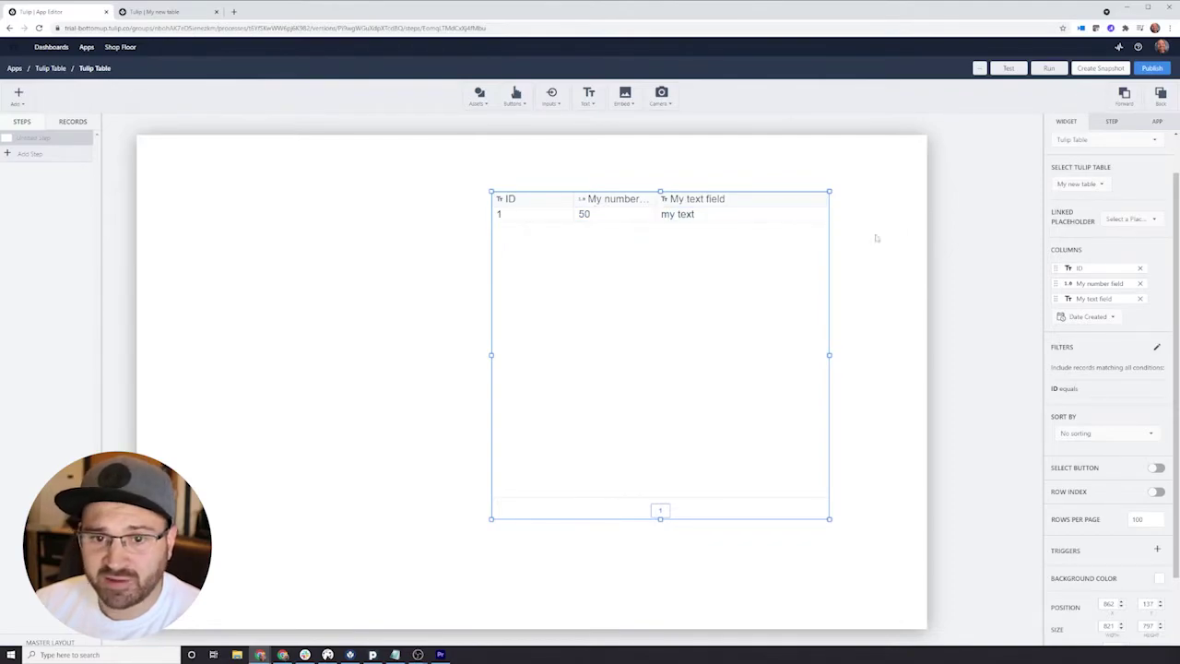
left_click(1137, 221)
left_click(1137, 222)
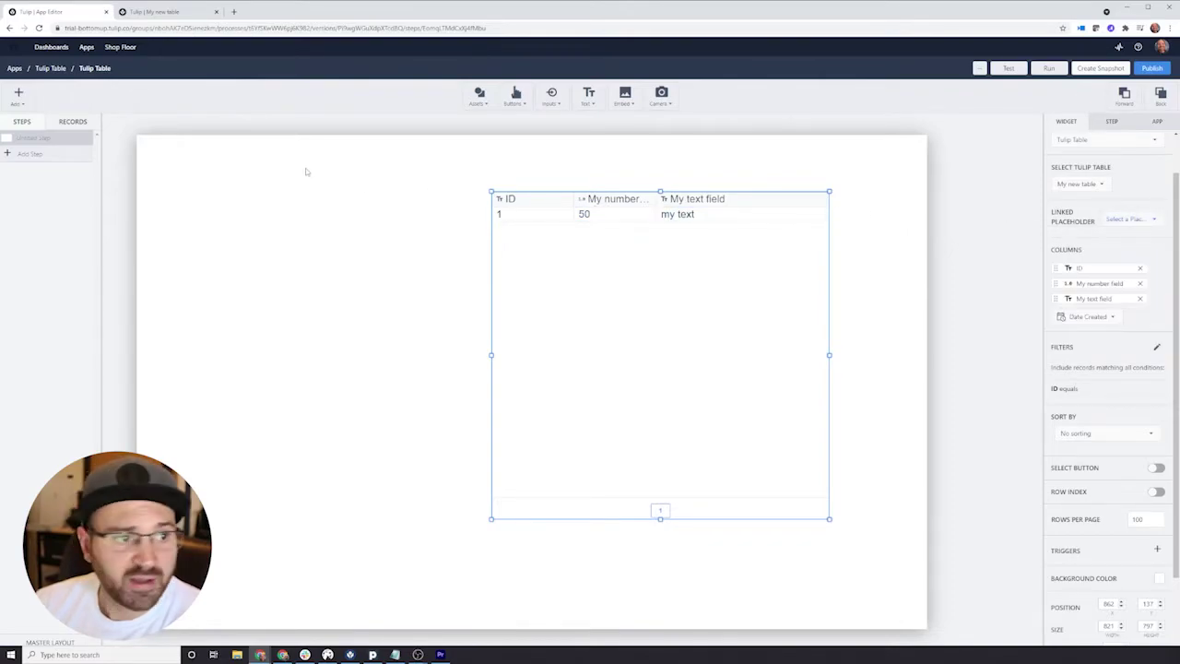
Add "My new table" to the app's records.
left_click(73, 125)
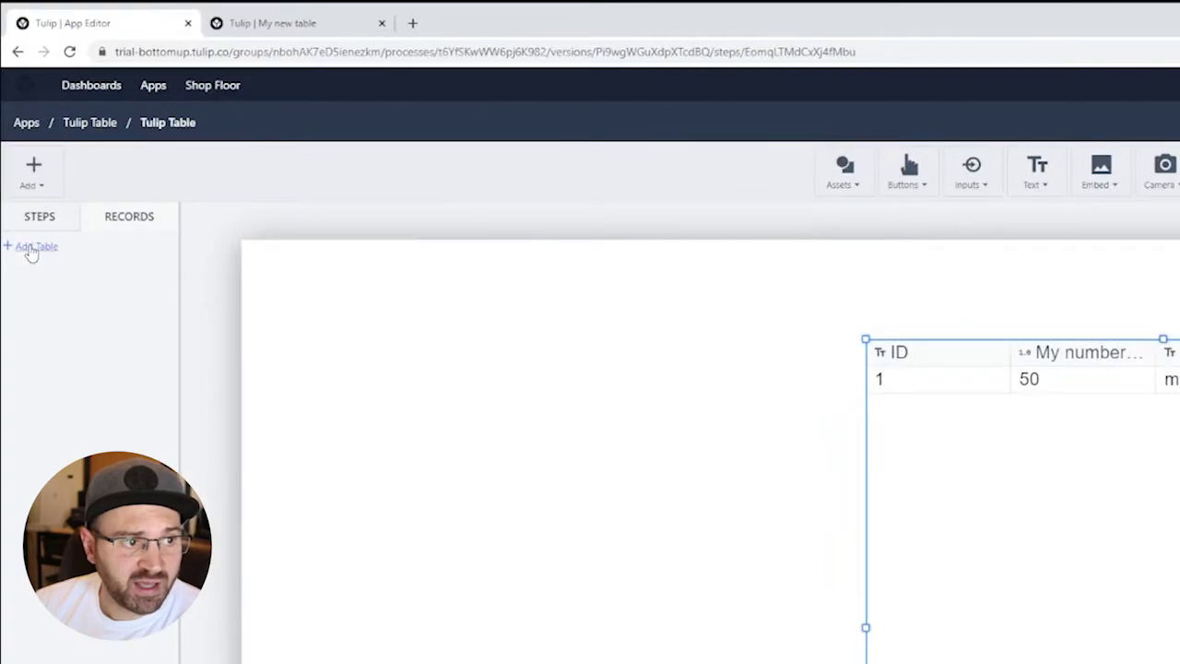
left_click(17, 141)
left_click(264, 281)
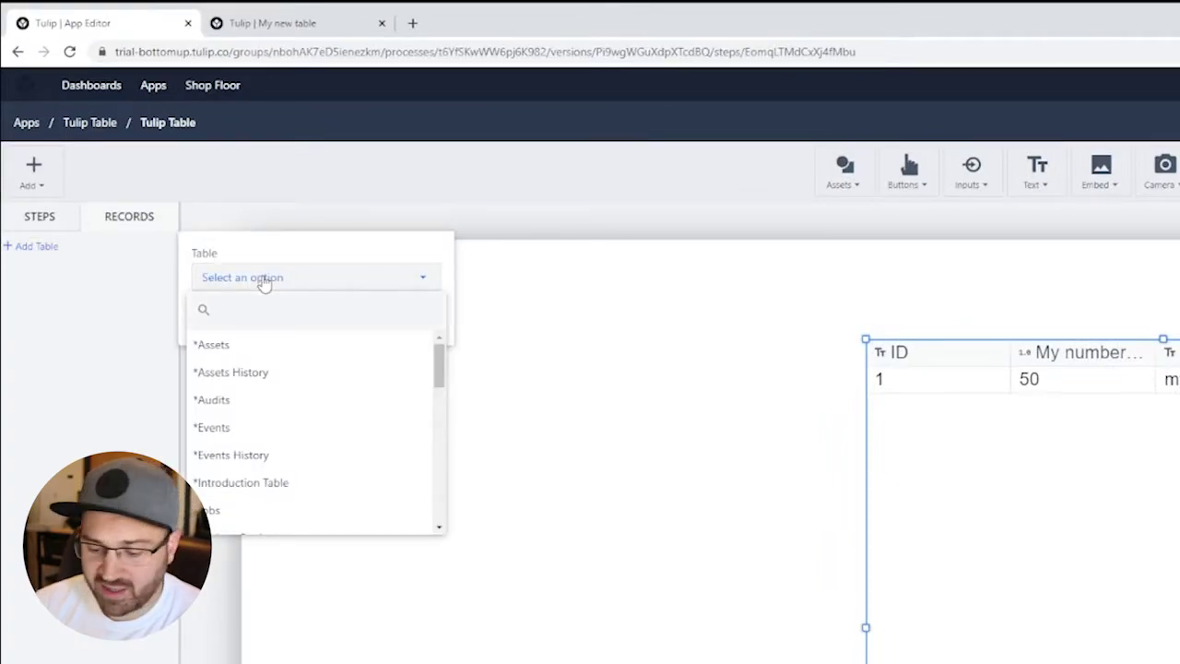
type("my")
left_click(258, 346)
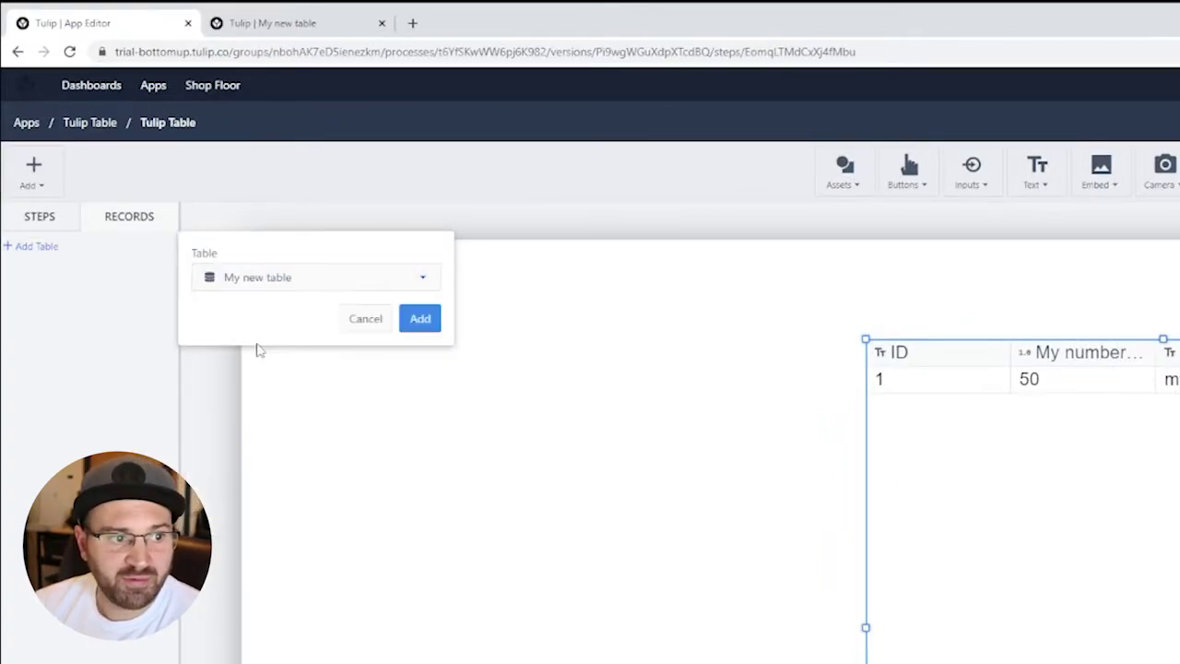
left_click(413, 330)
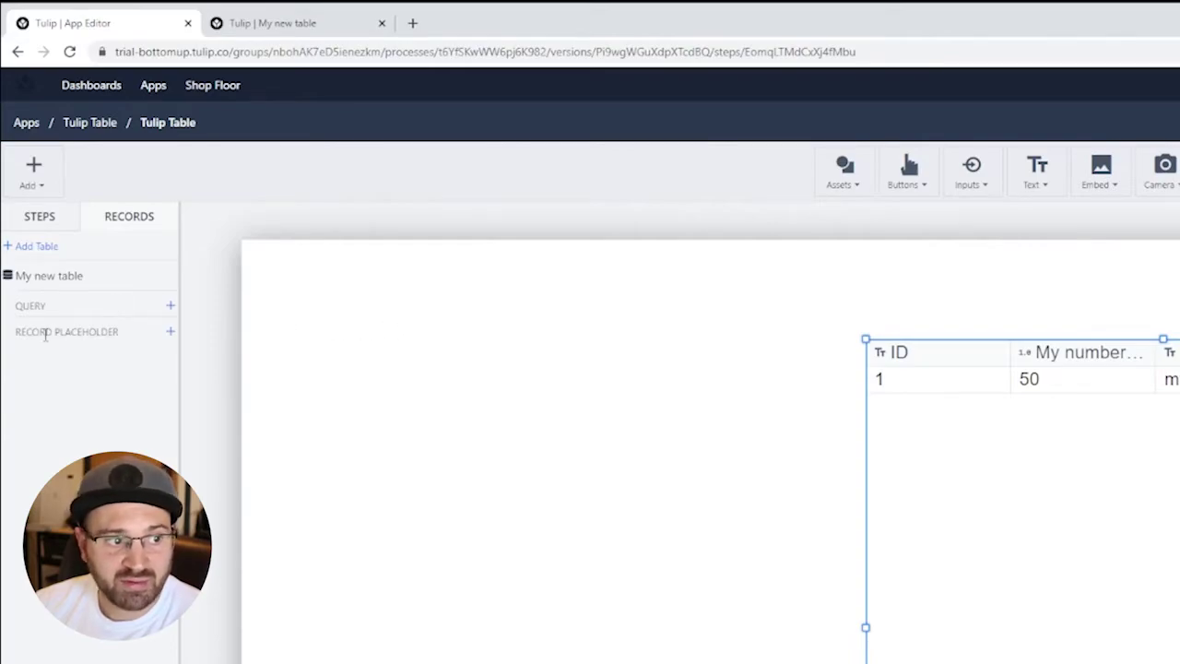
Create a record placeholder named "current record" under My new table and link it to the table widget.
left_click(170, 331)
left_click(251, 387)
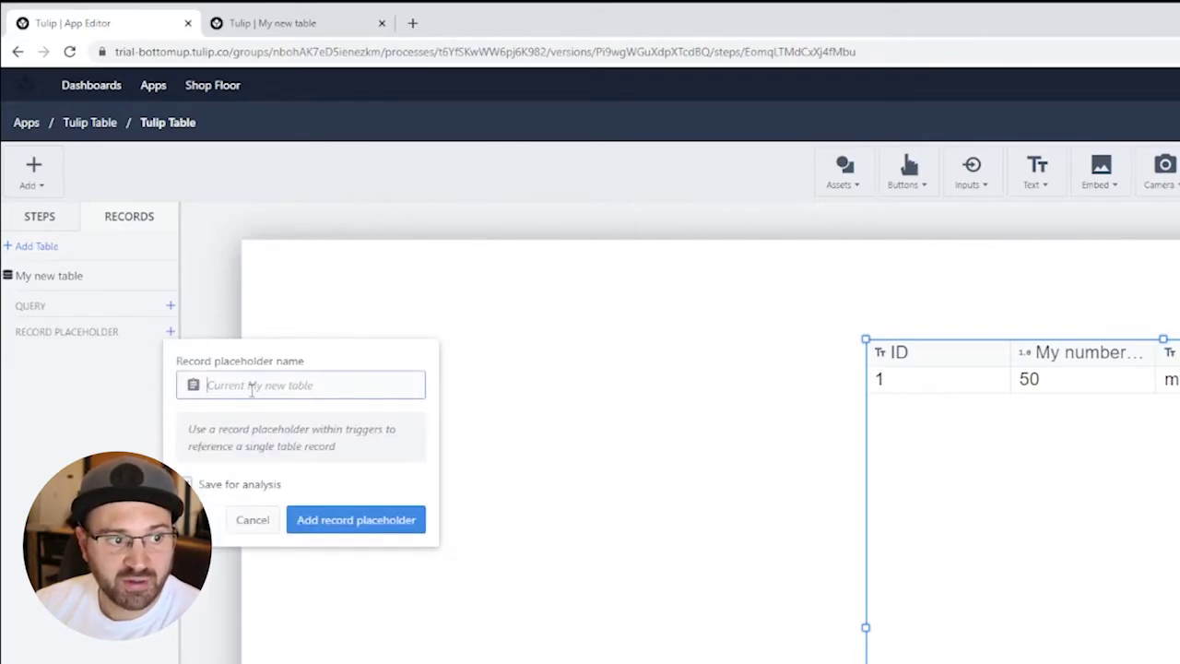
type("current record")
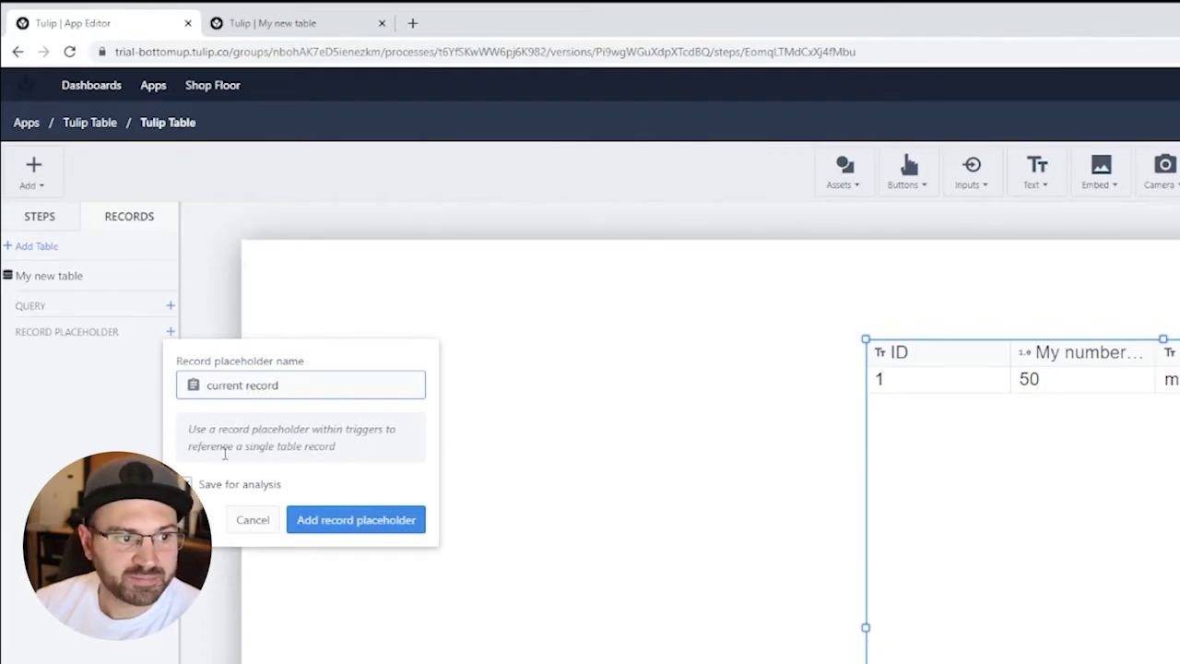
left_click(353, 519)
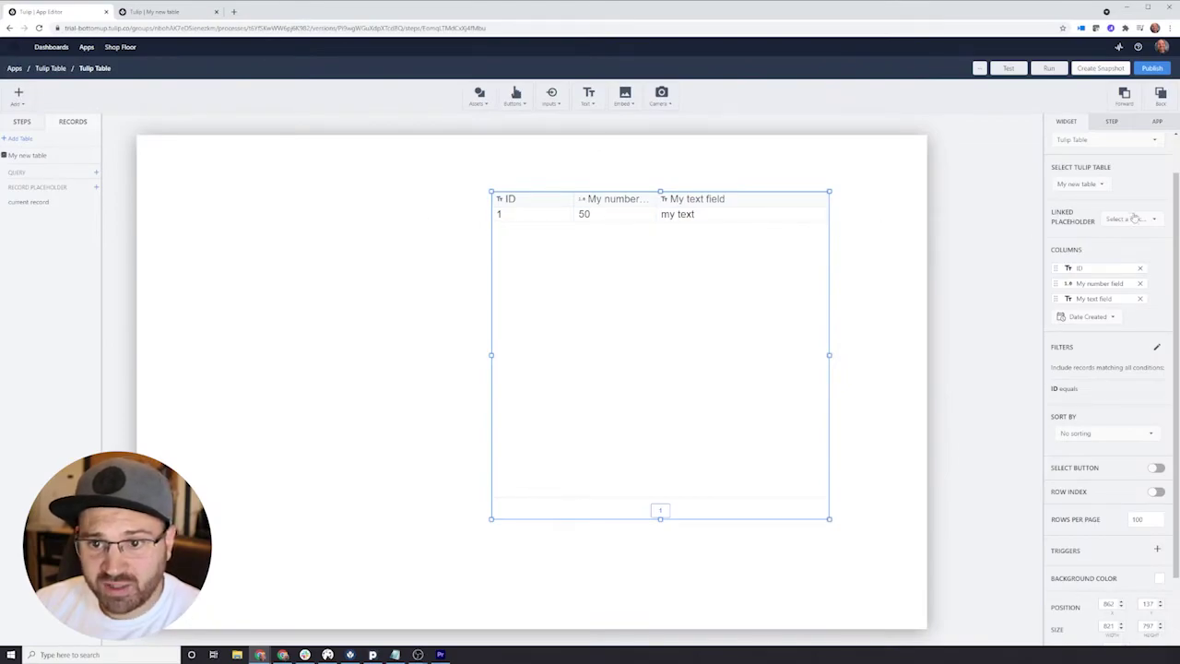
left_click(1130, 220)
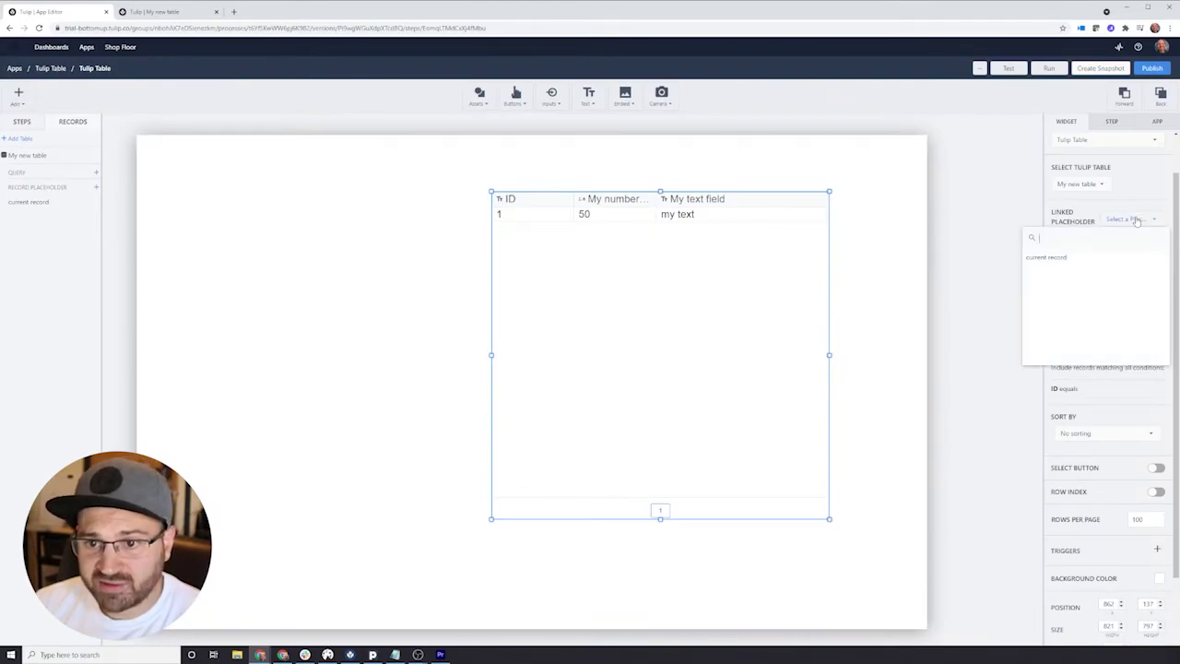
left_click(1079, 257)
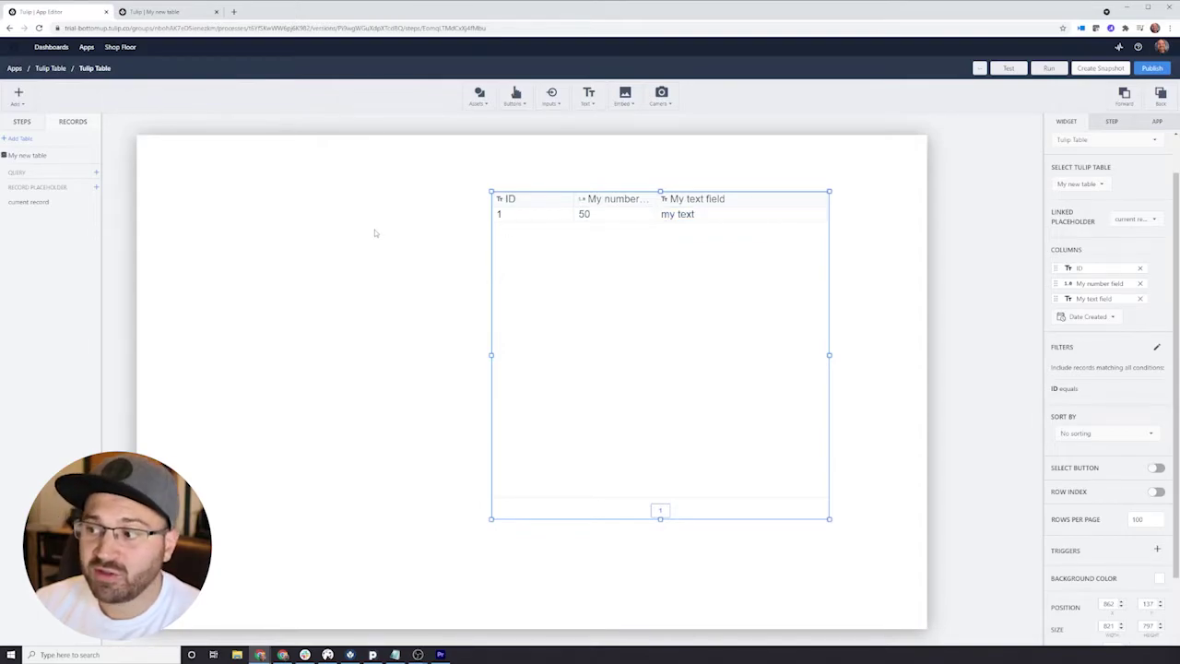
Place a Table Record widget beside the table, enlarge it to about 400 by 480 and assign it "current record".
left_click(589, 99)
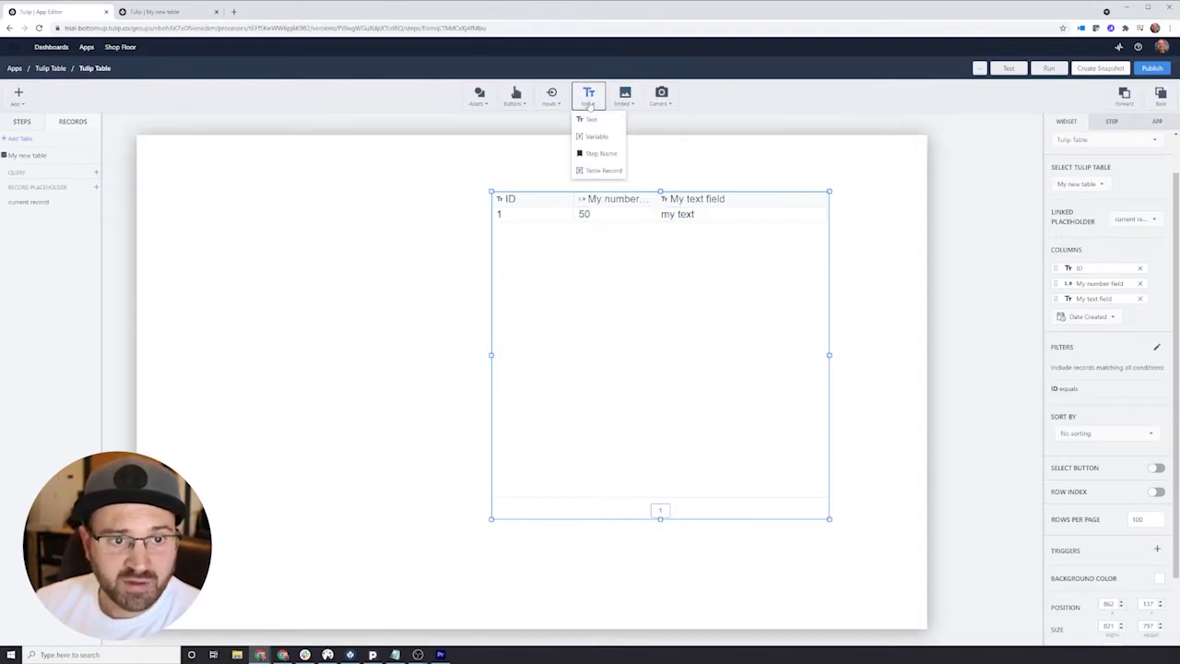
left_click(600, 171)
left_click_drag(601, 397, 339, 246)
left_click_drag(312, 289, 310, 404)
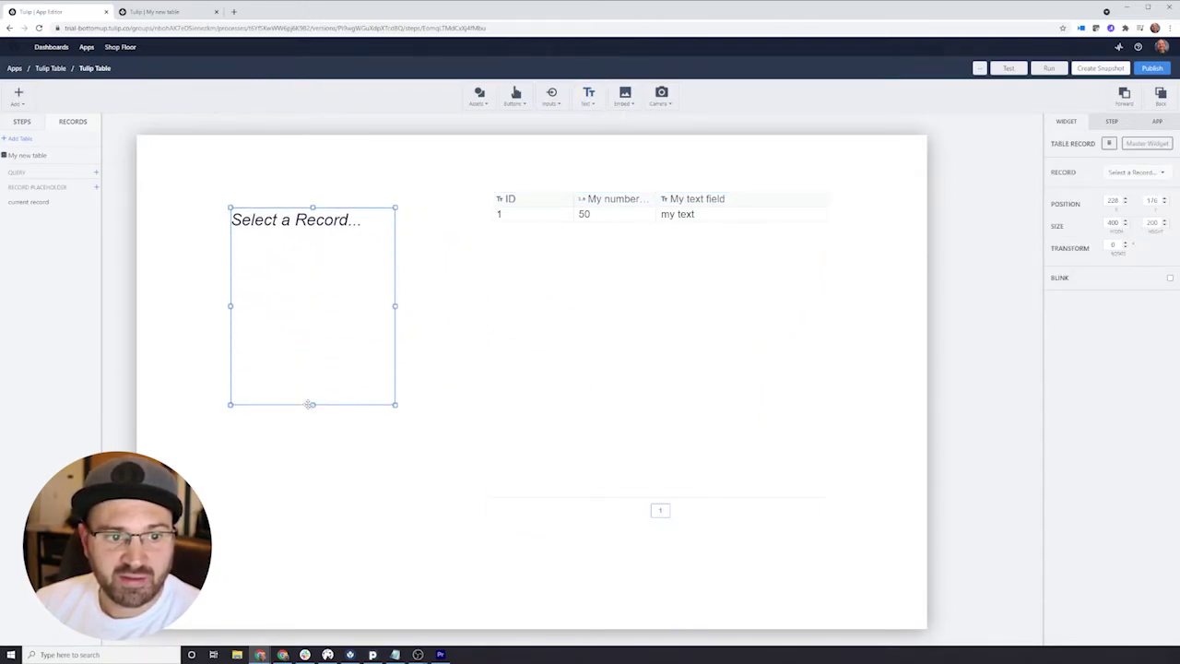
left_click(1127, 173)
left_click(1100, 212)
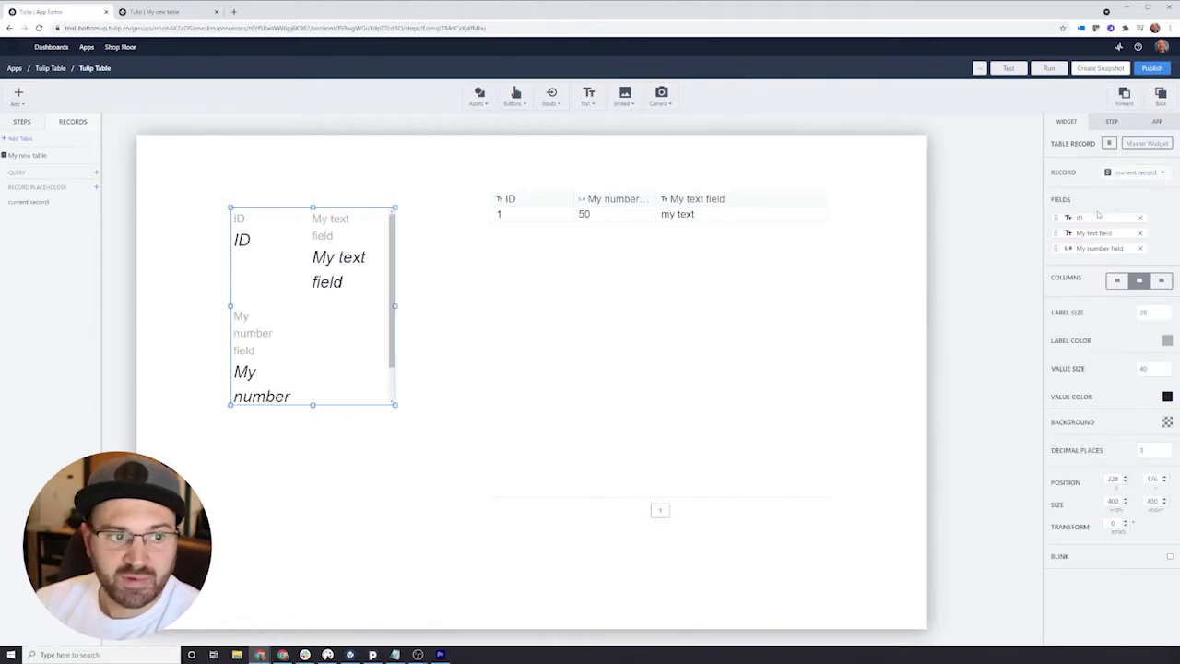
Arrange the fields of the Table Record widget in a single column.
left_click(1134, 175)
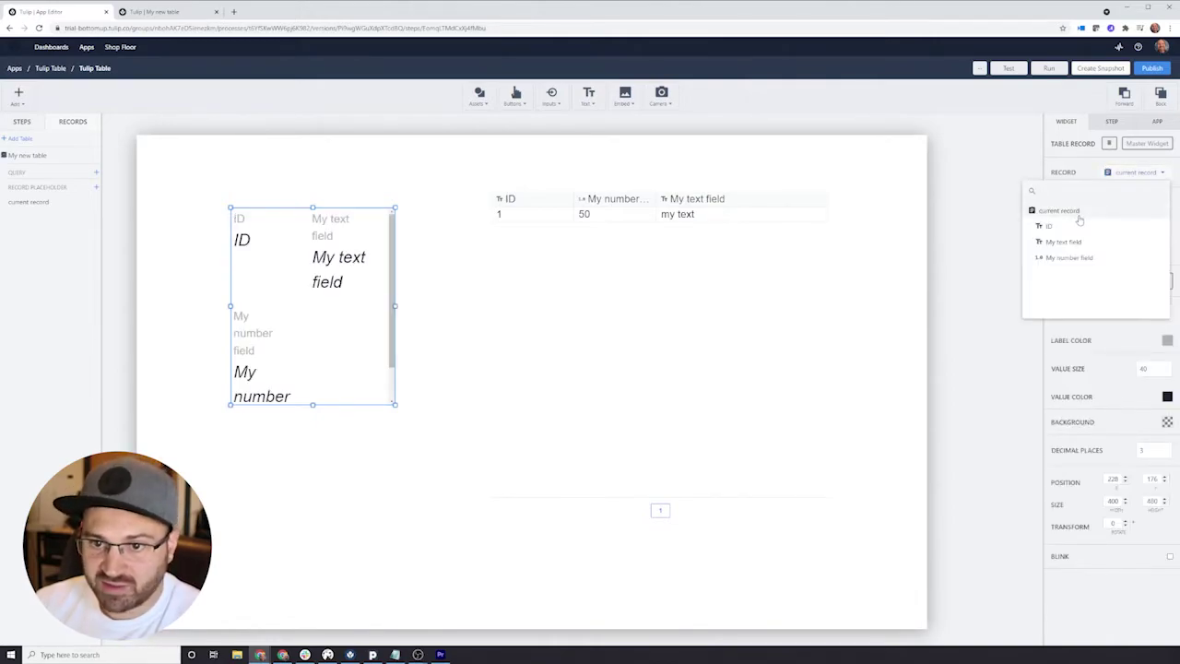
left_click(1117, 267)
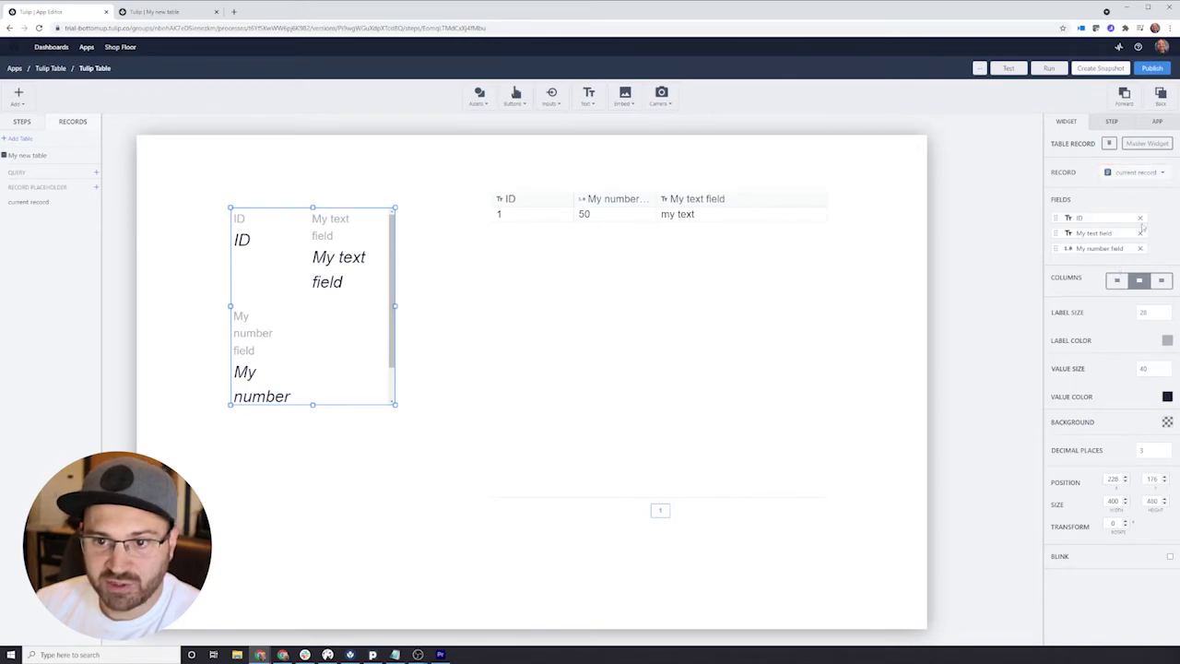
left_click(1161, 280)
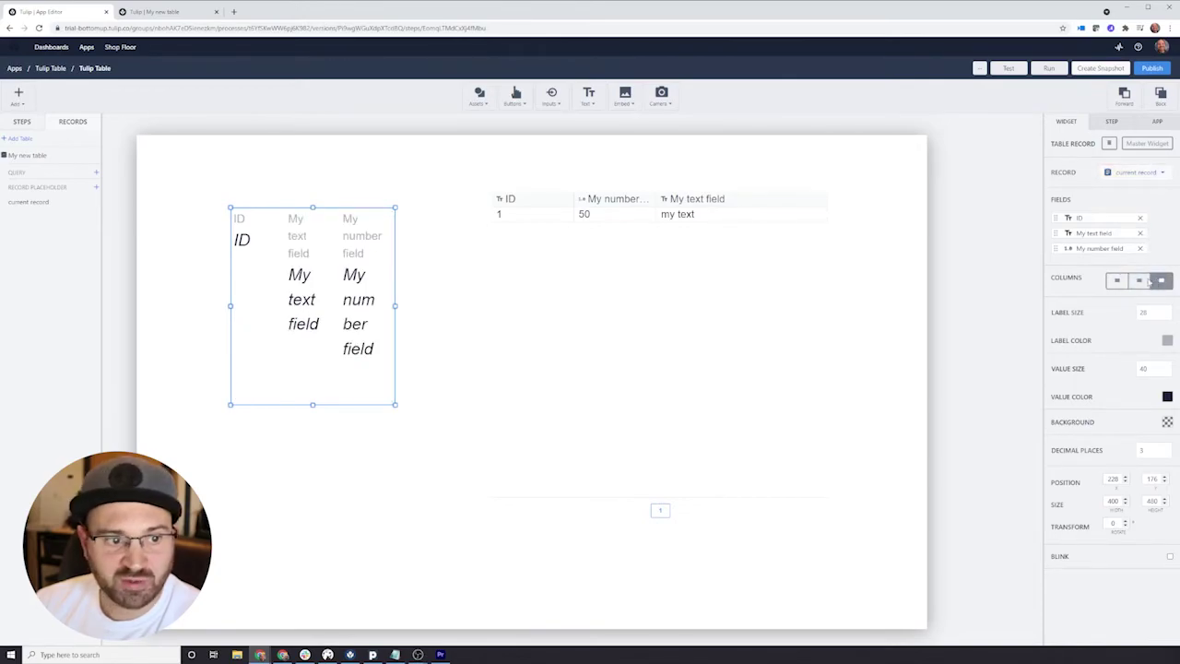
left_click(1117, 281)
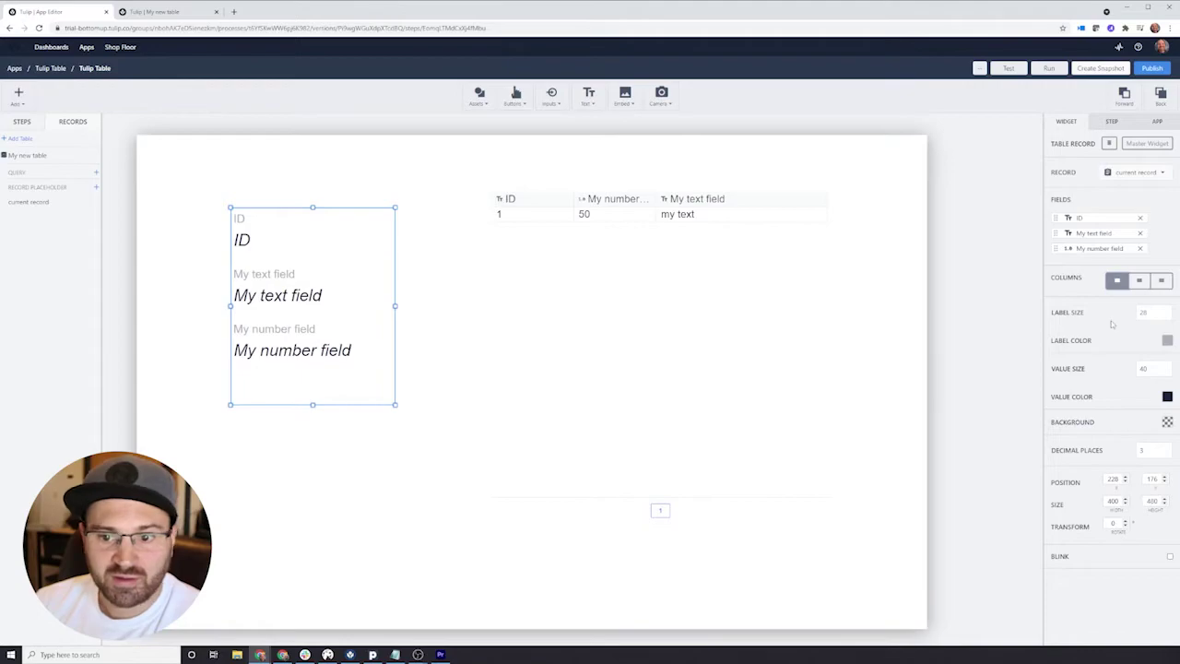
Set the Table Record widget's label size to 20 and value size to 35, and shorten it to about 367 high.
left_click(1143, 312)
key("BackSpace")
type("0")
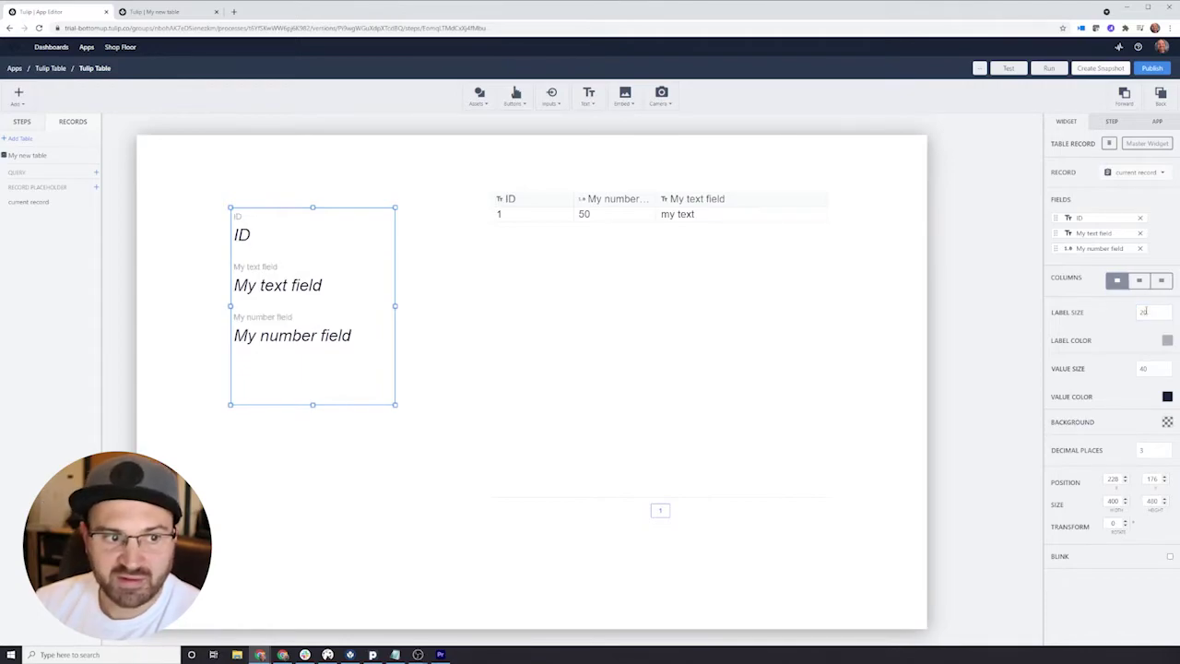
left_click(1159, 367)
type("35")
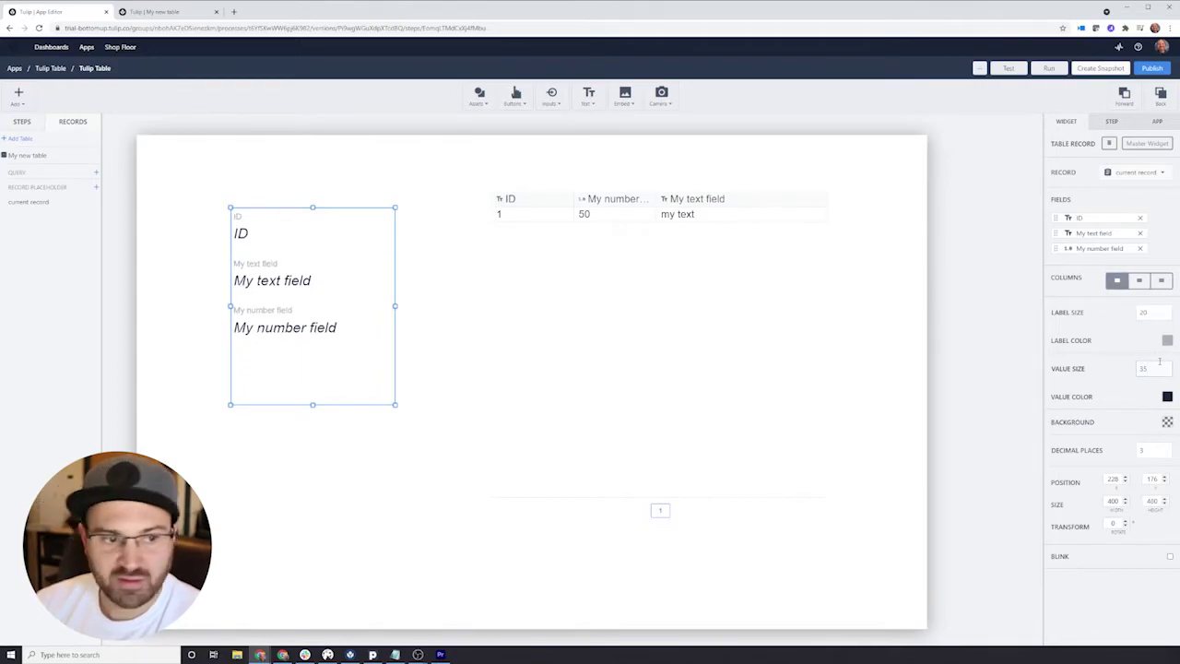
left_click_drag(313, 406, 314, 359)
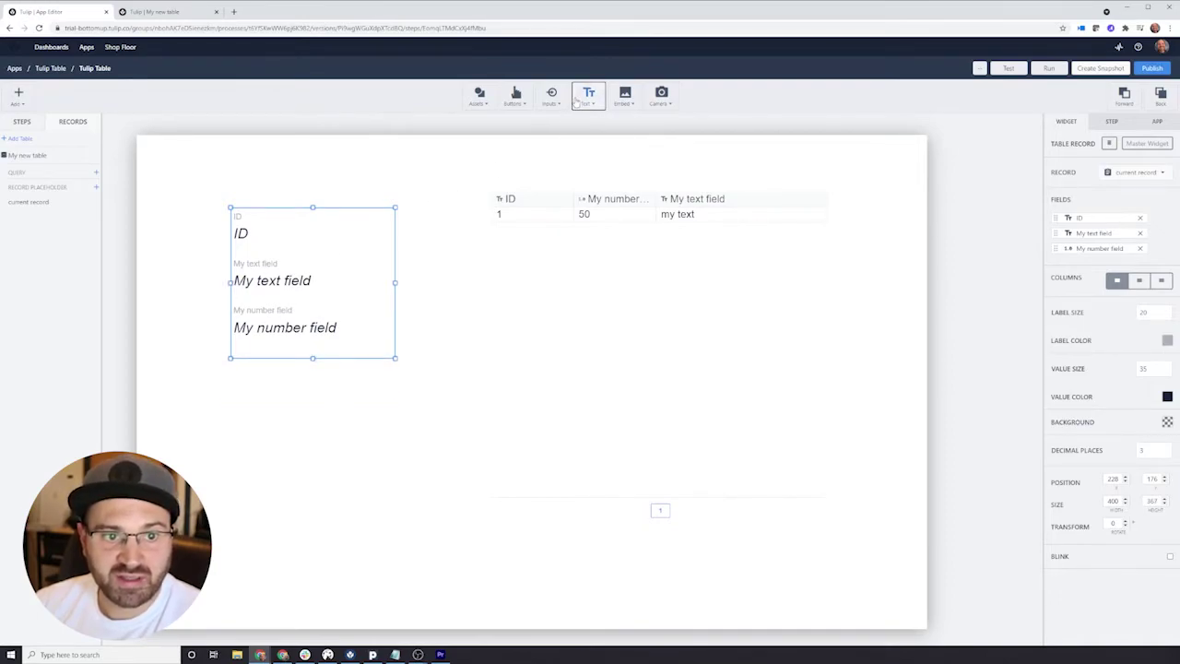
Place another Table Record widget below the existing one, assign it the ID field of "current record" and shorten it to about 101 high.
left_click(588, 96)
left_click(602, 171)
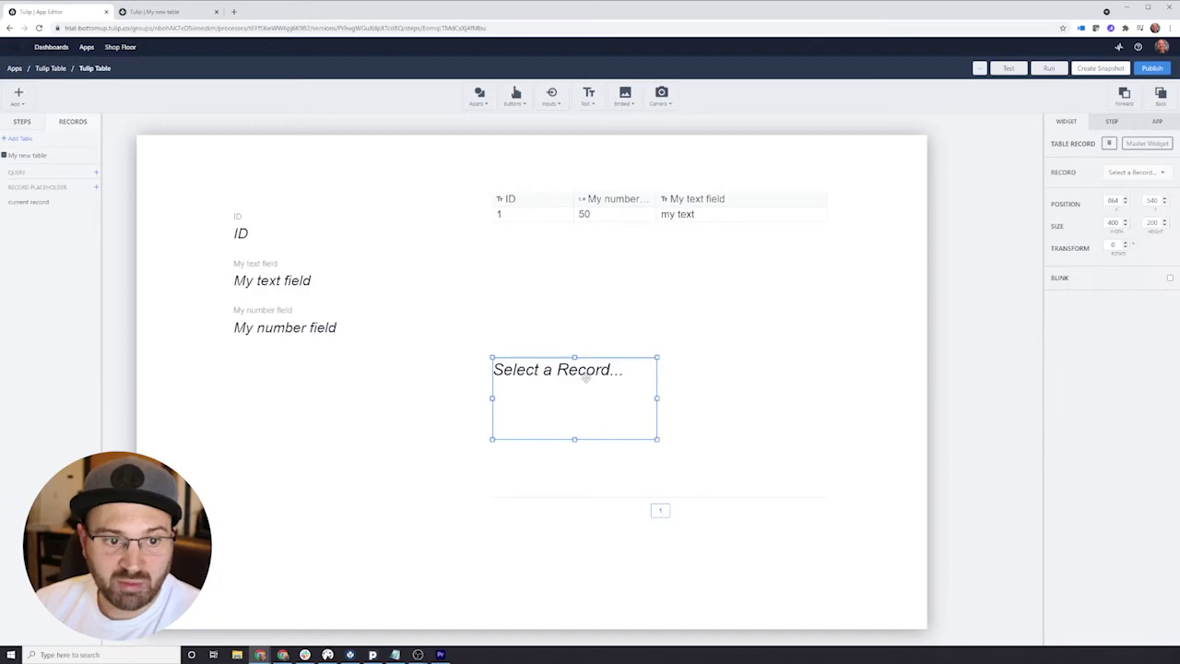
left_click_drag(572, 387, 301, 403)
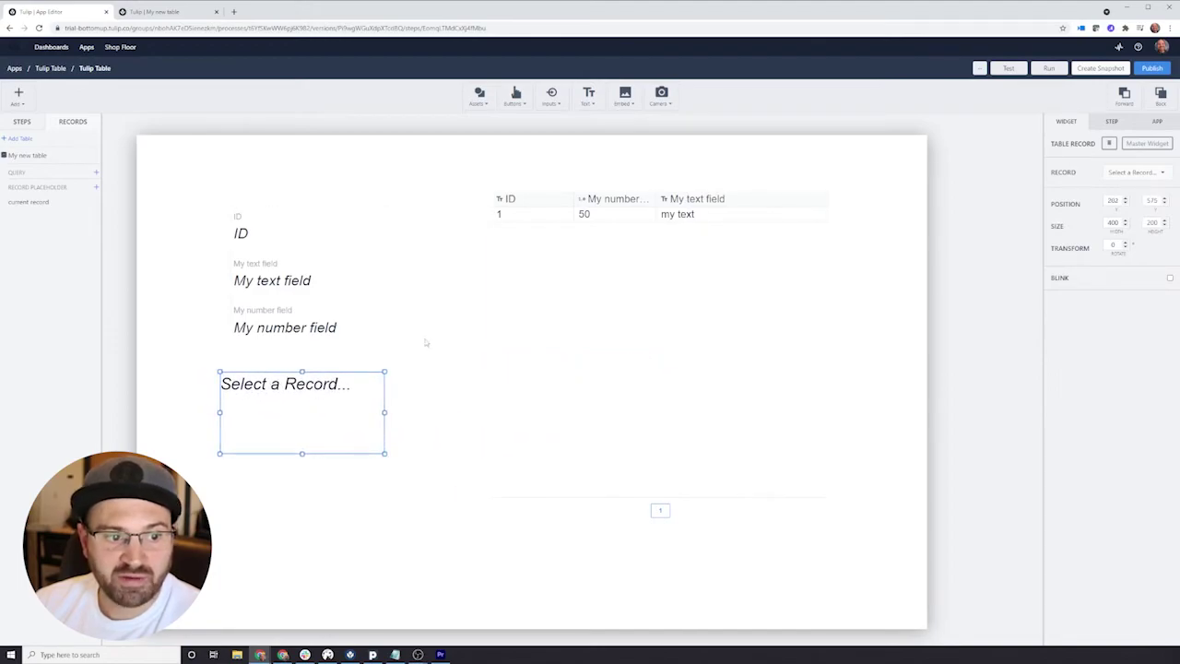
left_click(1120, 174)
left_click(1069, 228)
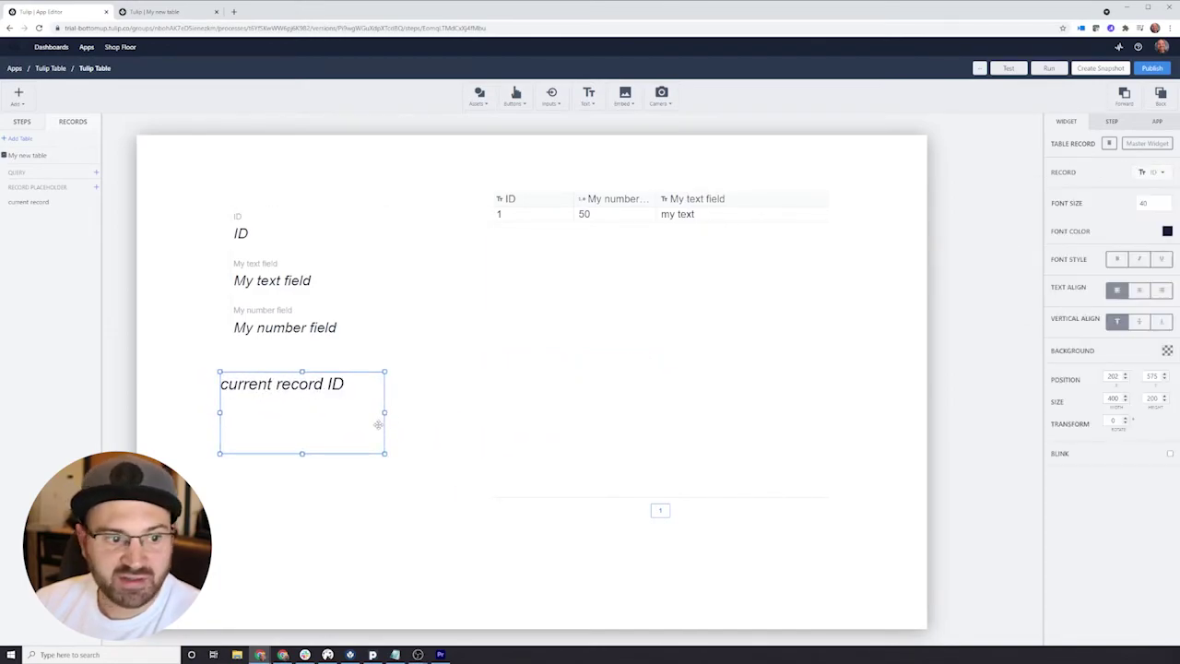
left_click_drag(301, 454, 314, 411)
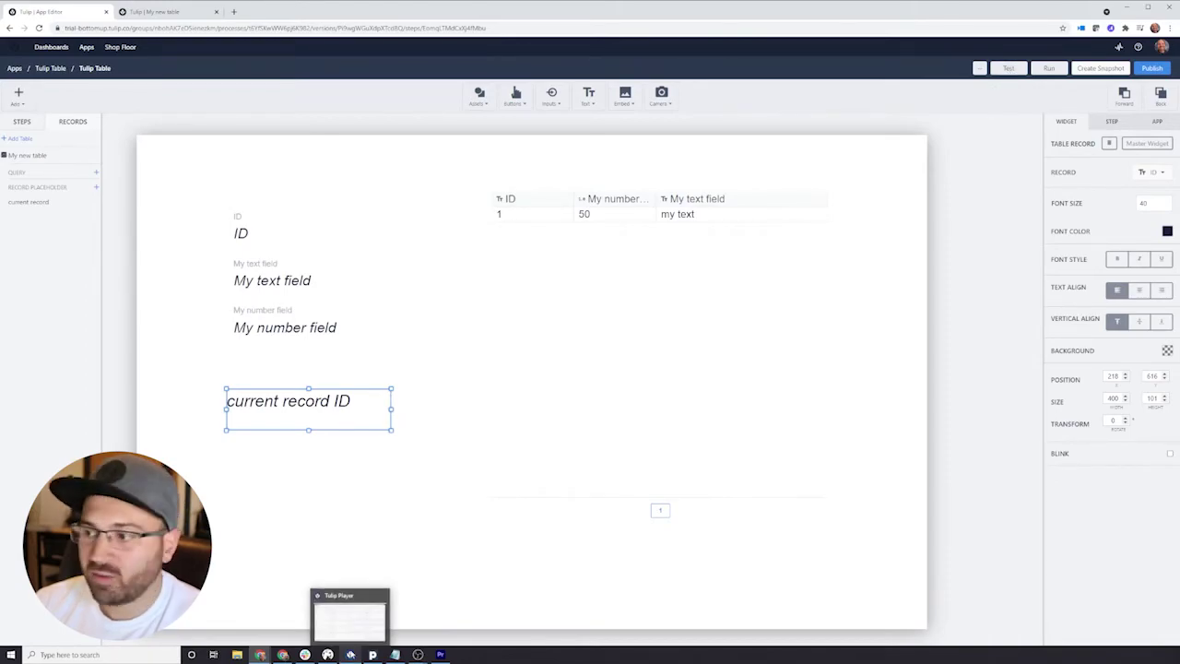
Switch to Tulip Player, find and begin the Tulip Table app, and select the record in its table.
left_click(350, 655)
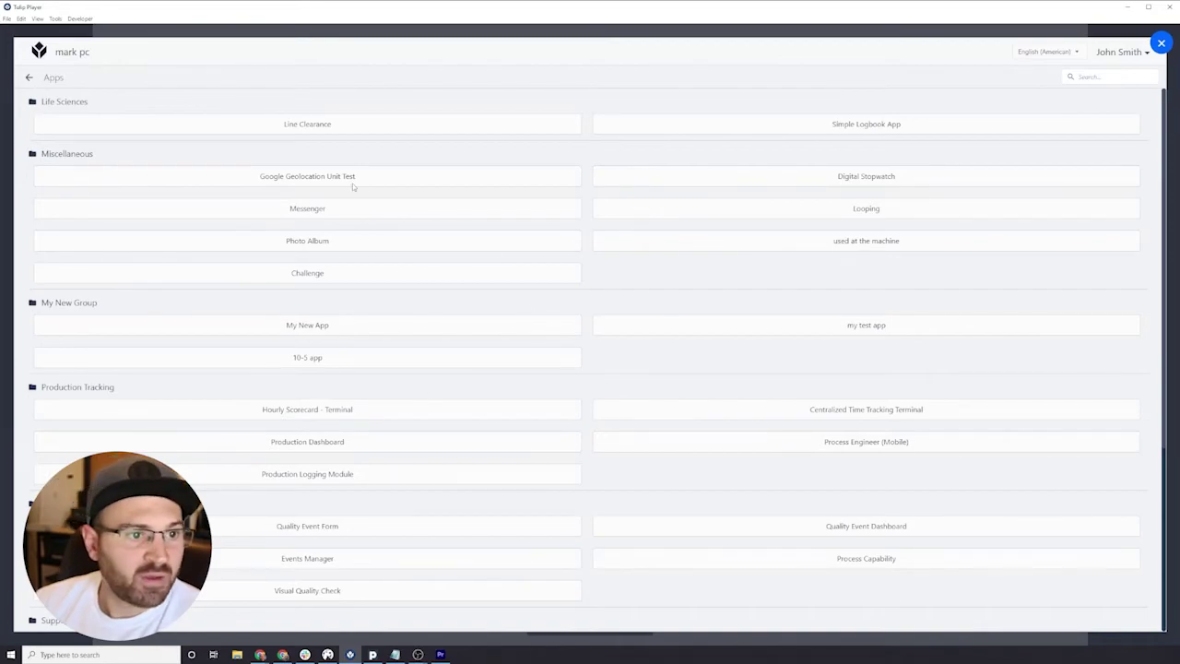
left_click(1085, 76)
type("tul")
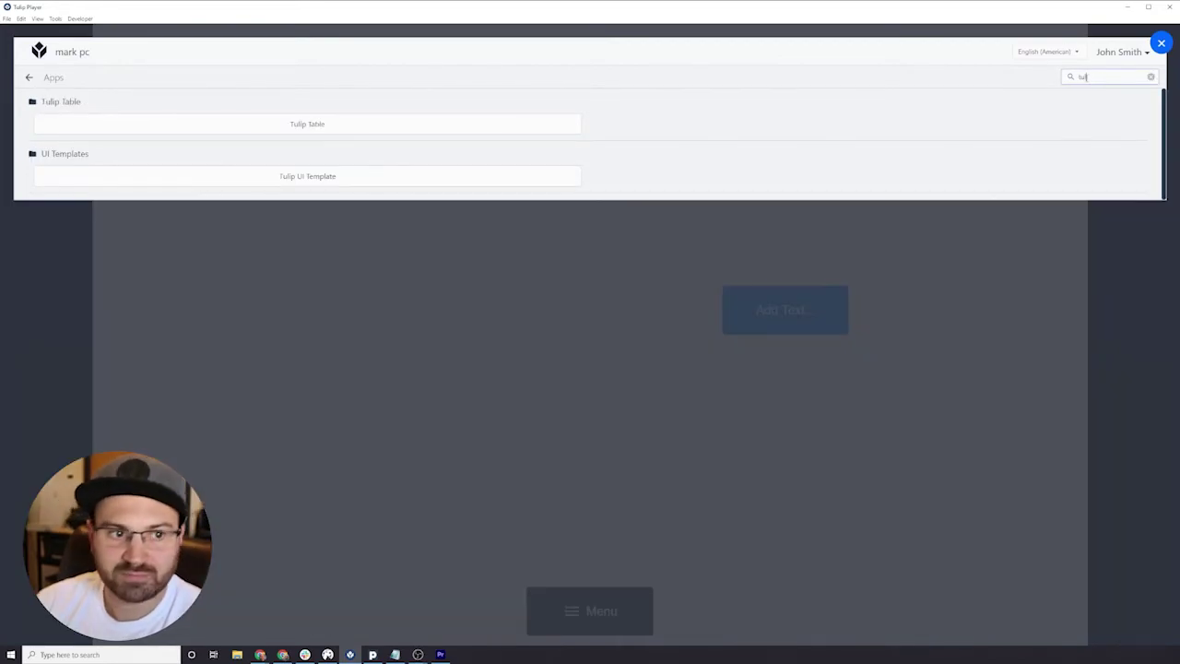
left_click(374, 129)
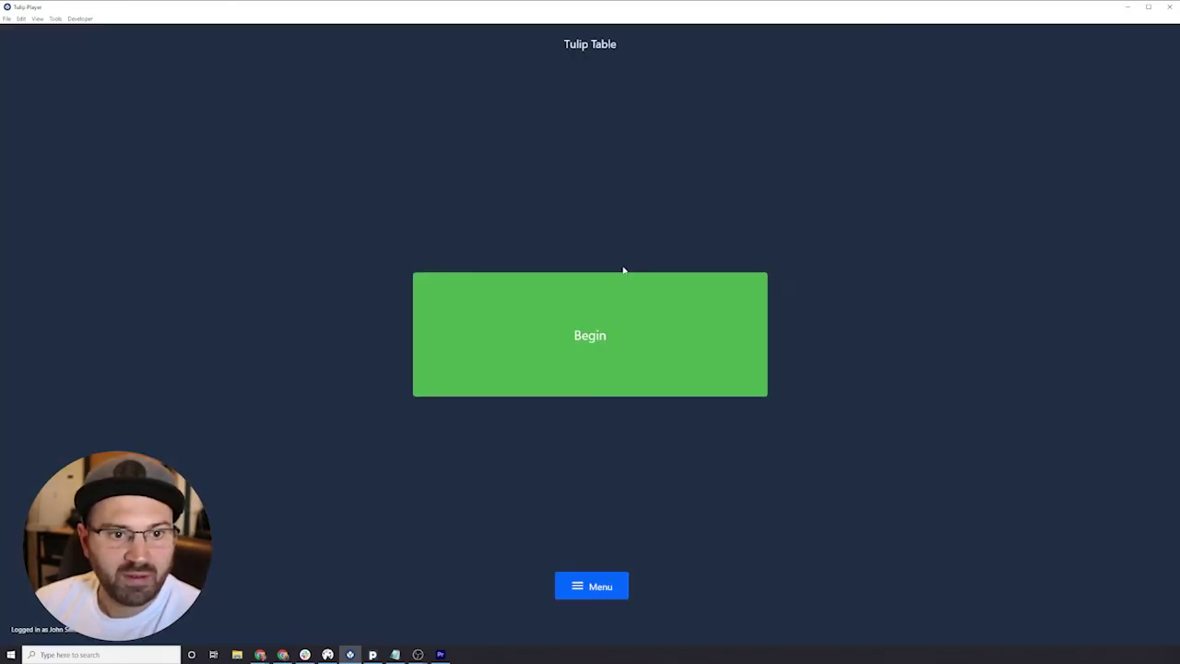
left_click(623, 318)
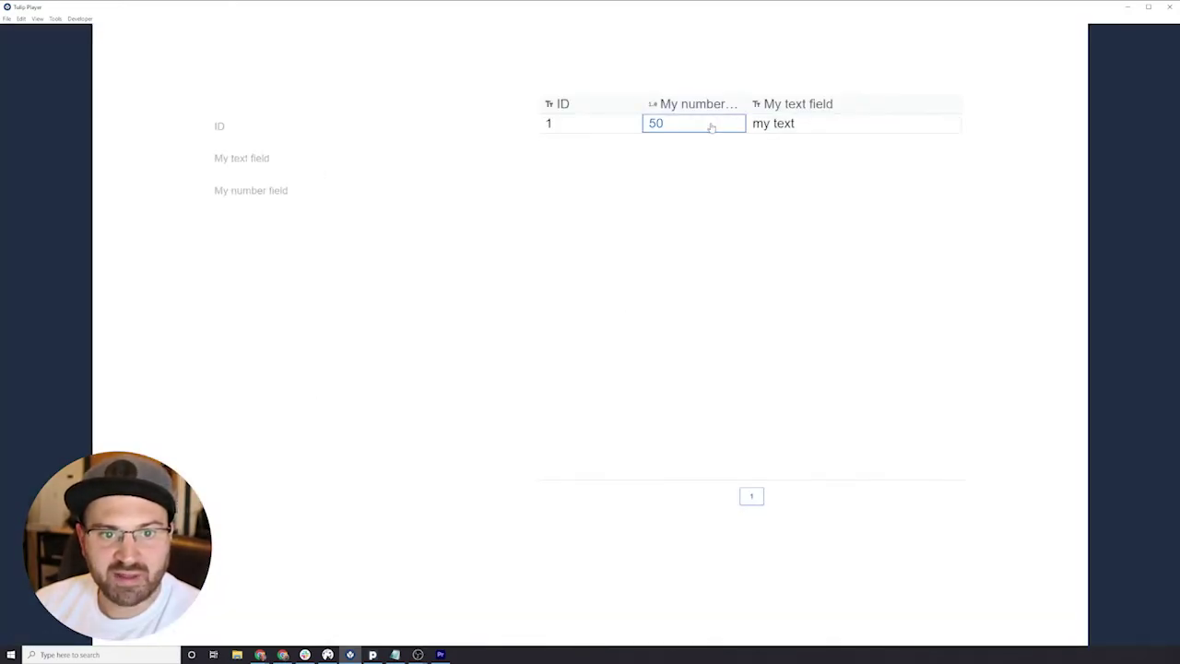
left_click(711, 127)
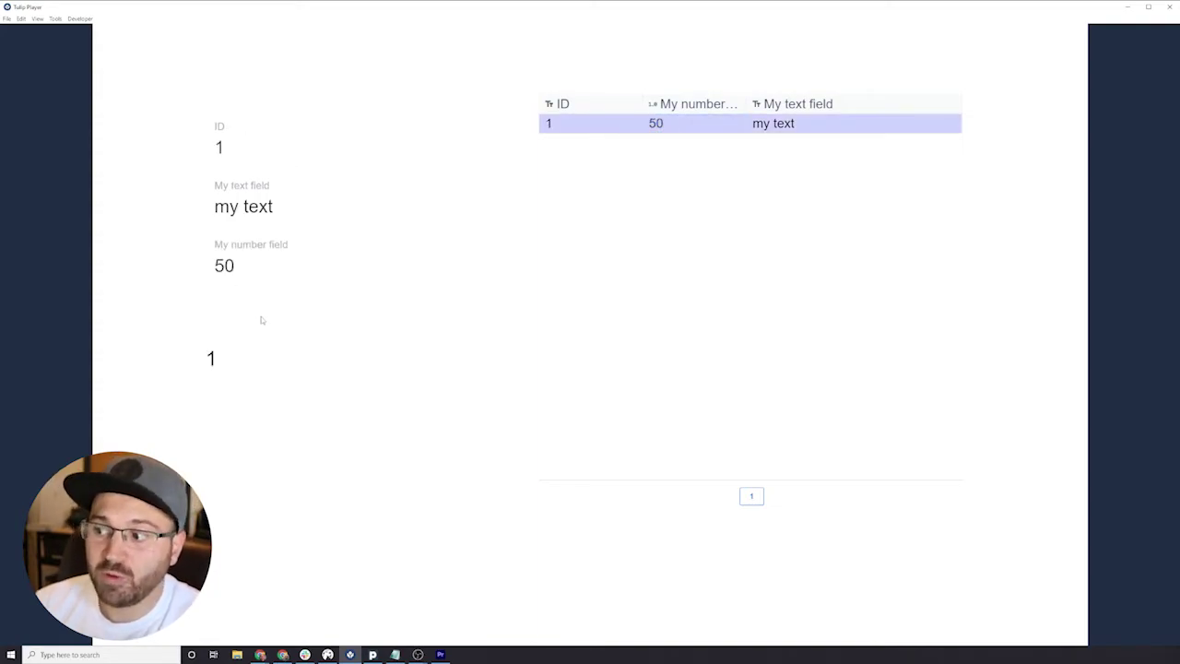
Switch back to the App Editor and place a text input widget below the current record ID widget.
key("alt+Tab")
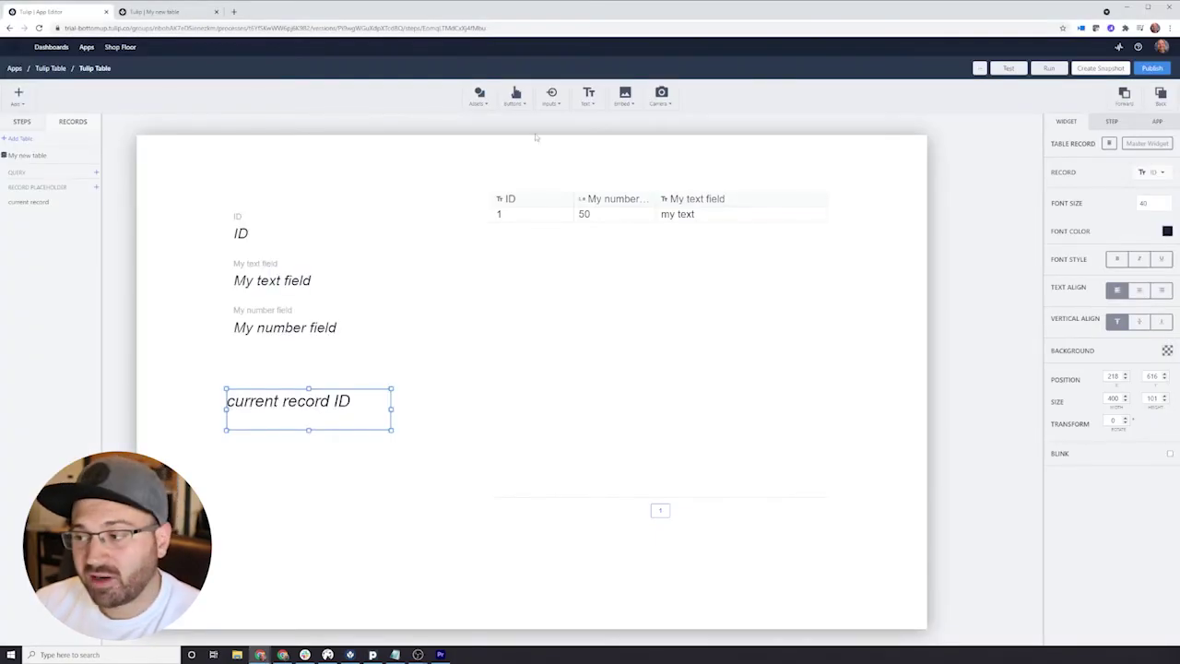
left_click(518, 99)
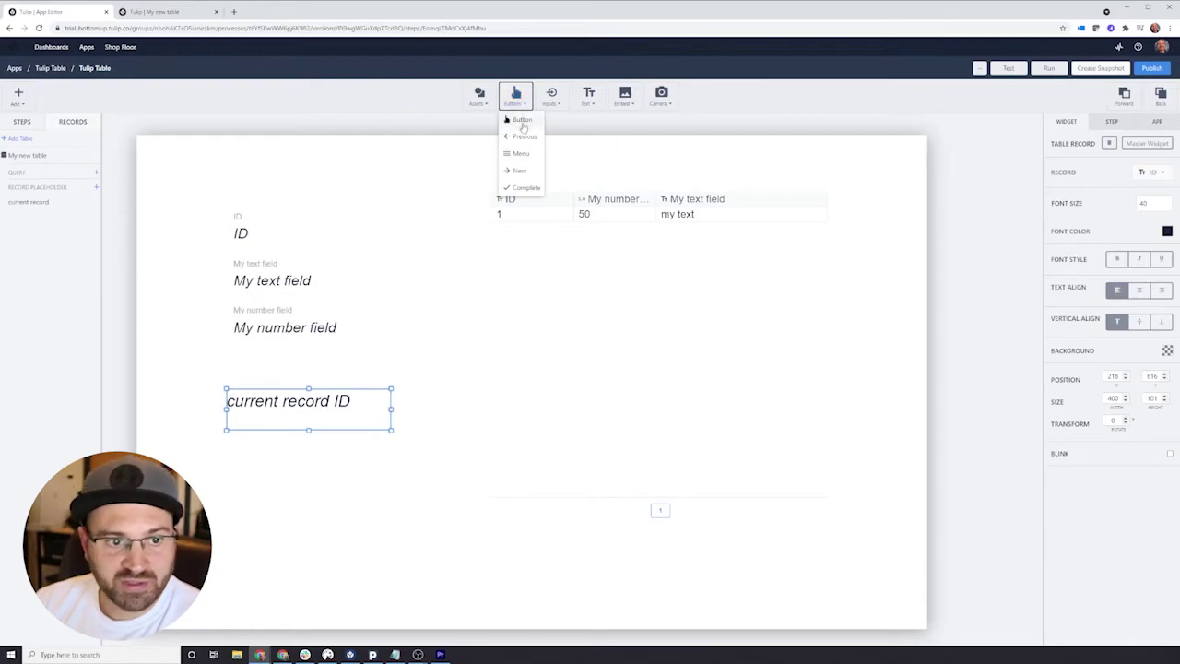
left_click(551, 96)
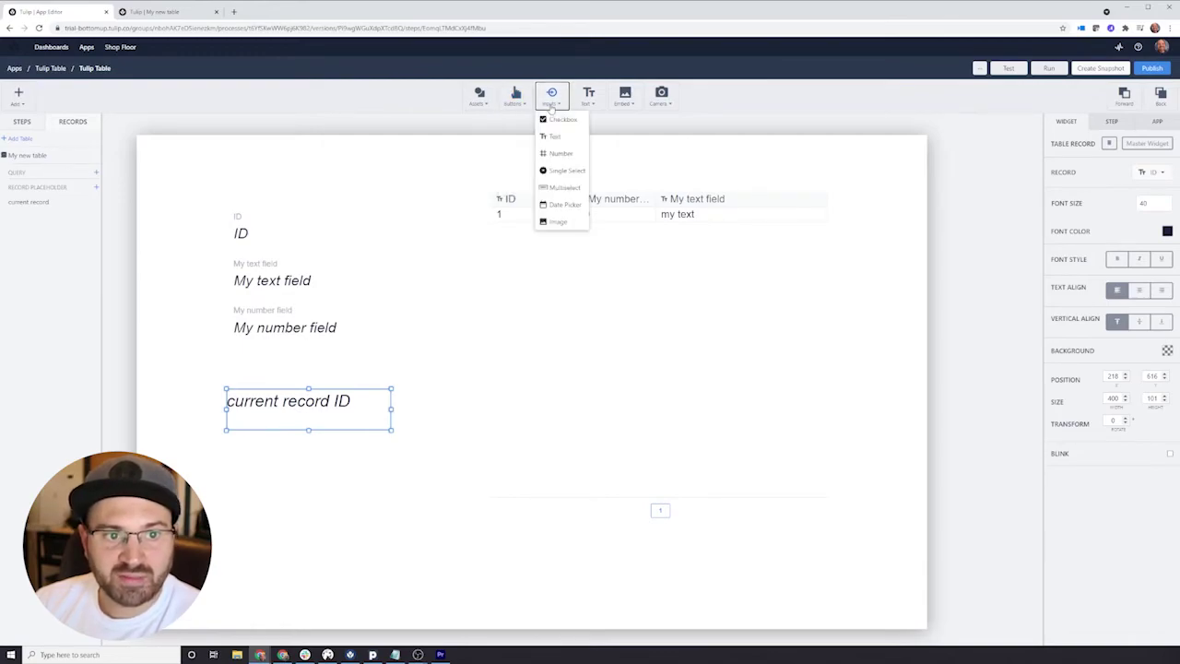
left_click(560, 154)
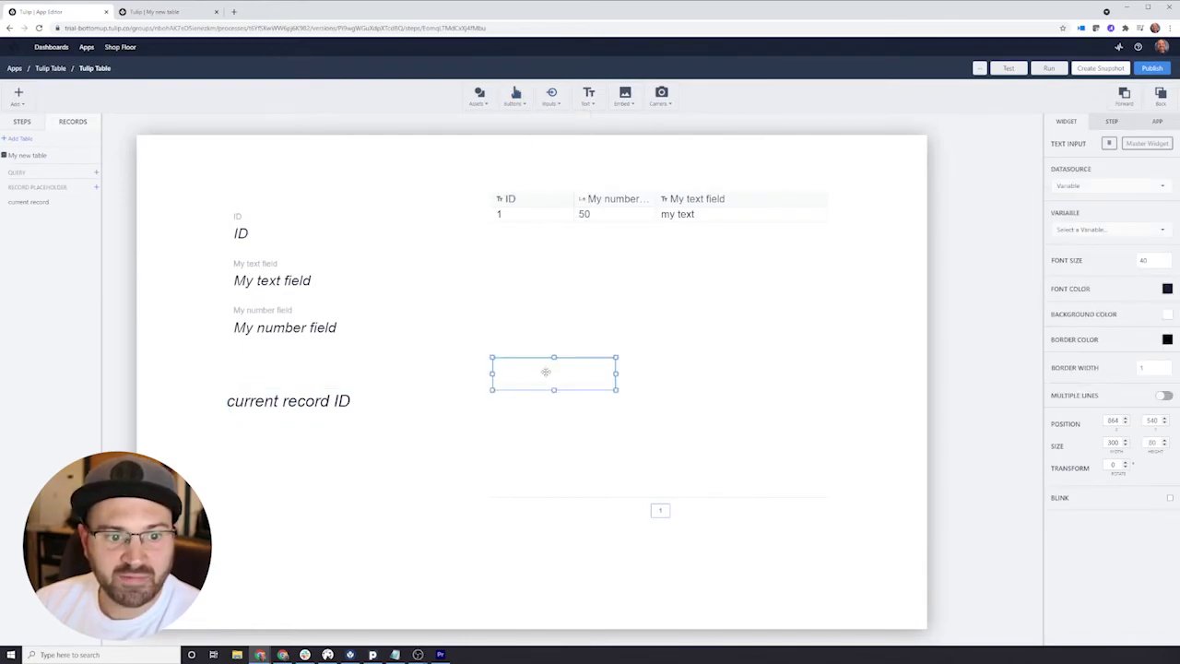
left_click_drag(545, 369, 284, 482)
Add a button directly below the text input, about 310 by 94, and label it "create record".
left_click(515, 96)
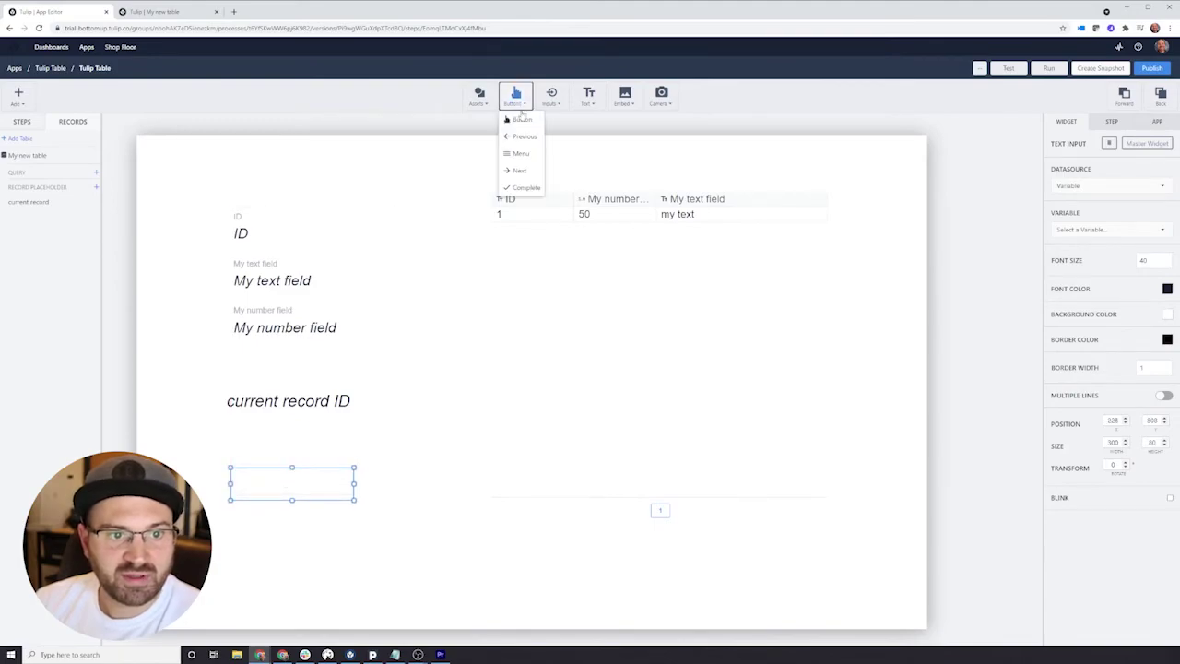
left_click(521, 120)
left_click_drag(548, 384, 360, 526)
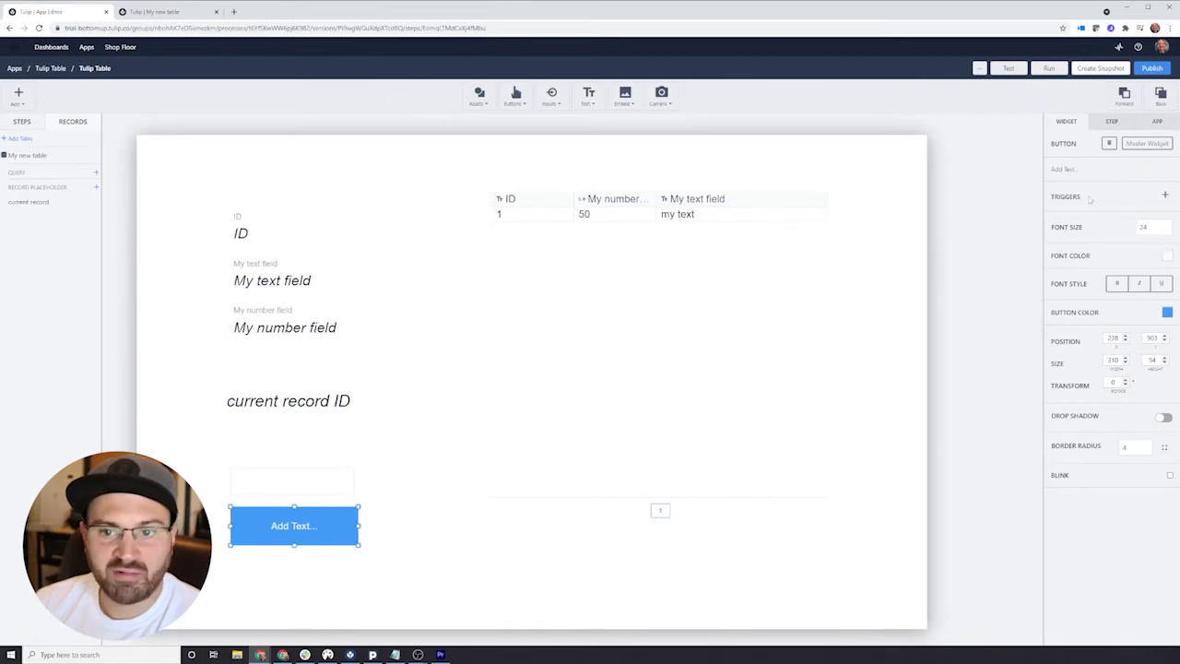
left_click(1109, 168)
type("create record")
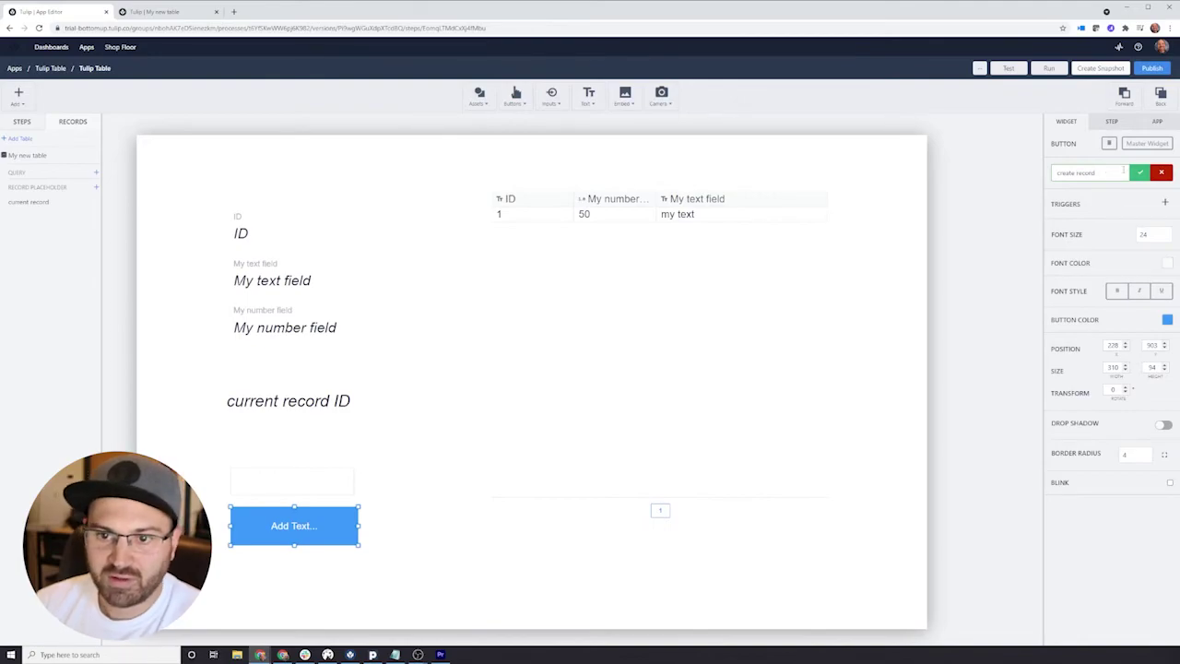
key("Return")
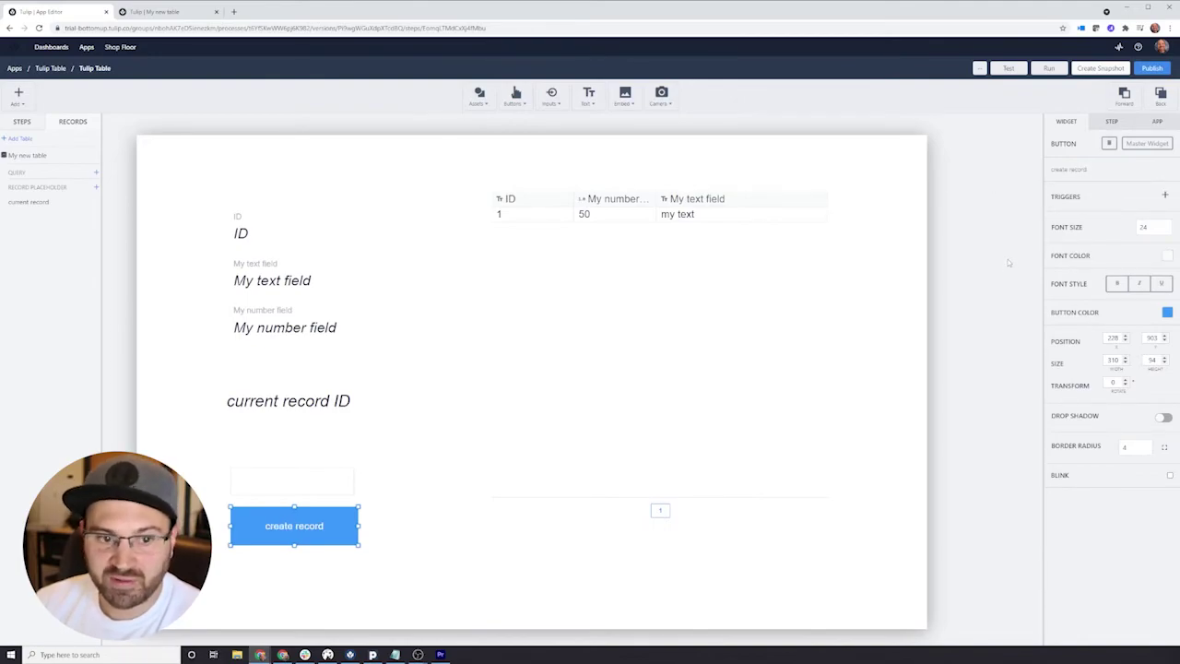
Add a trigger named "create record" to the button with a Table Records action of Create or Load Record.
left_click(1164, 197)
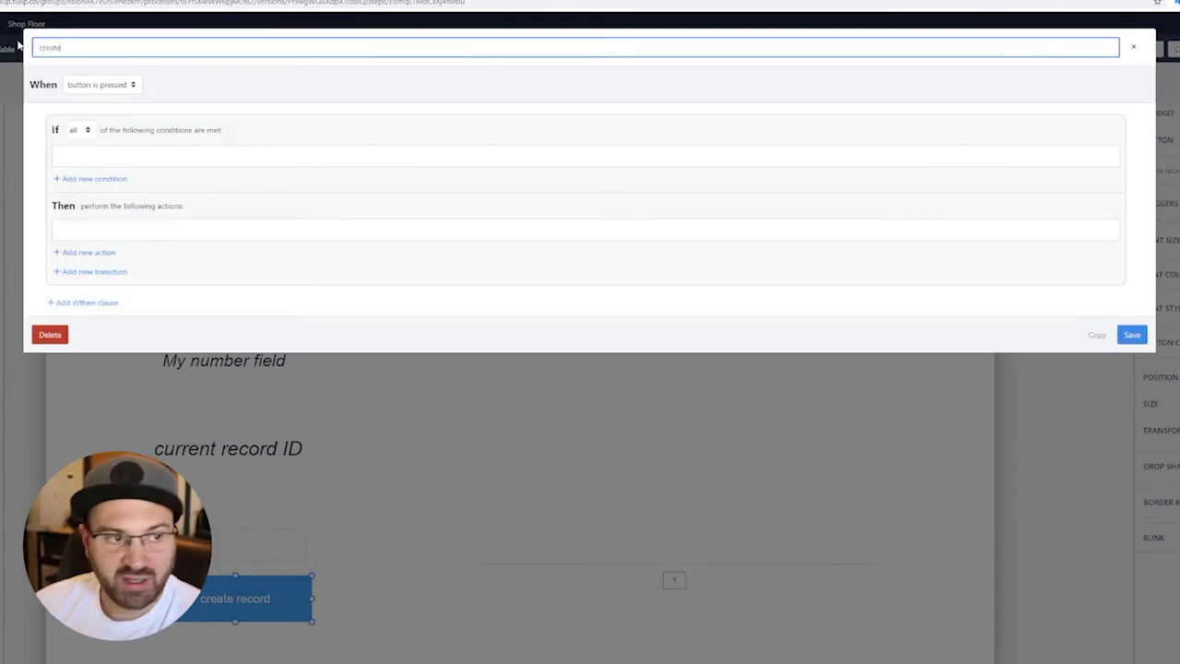
type("create record")
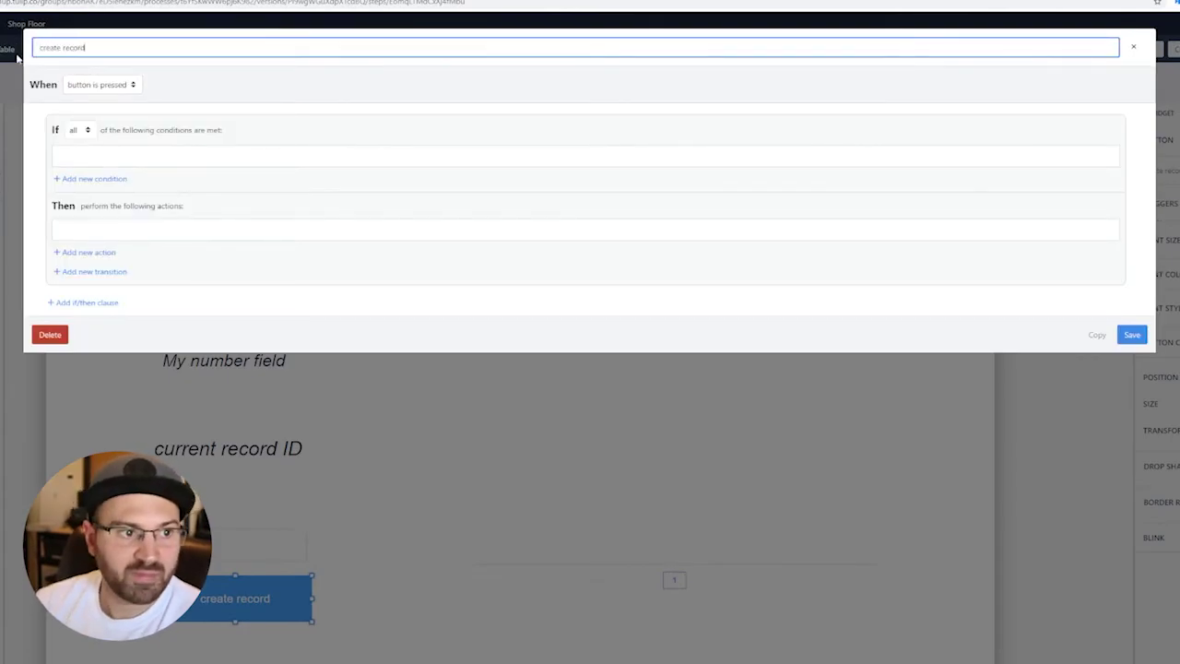
left_click(89, 252)
left_click(114, 238)
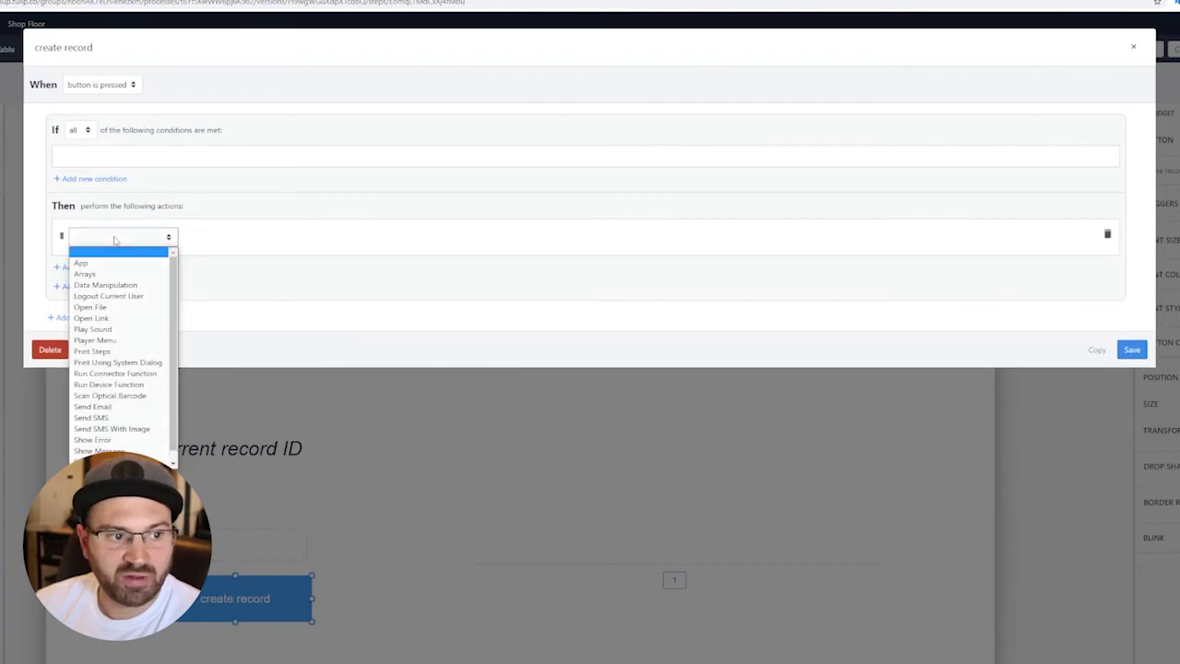
scroll(120, 360, "down", 2)
left_click(102, 441)
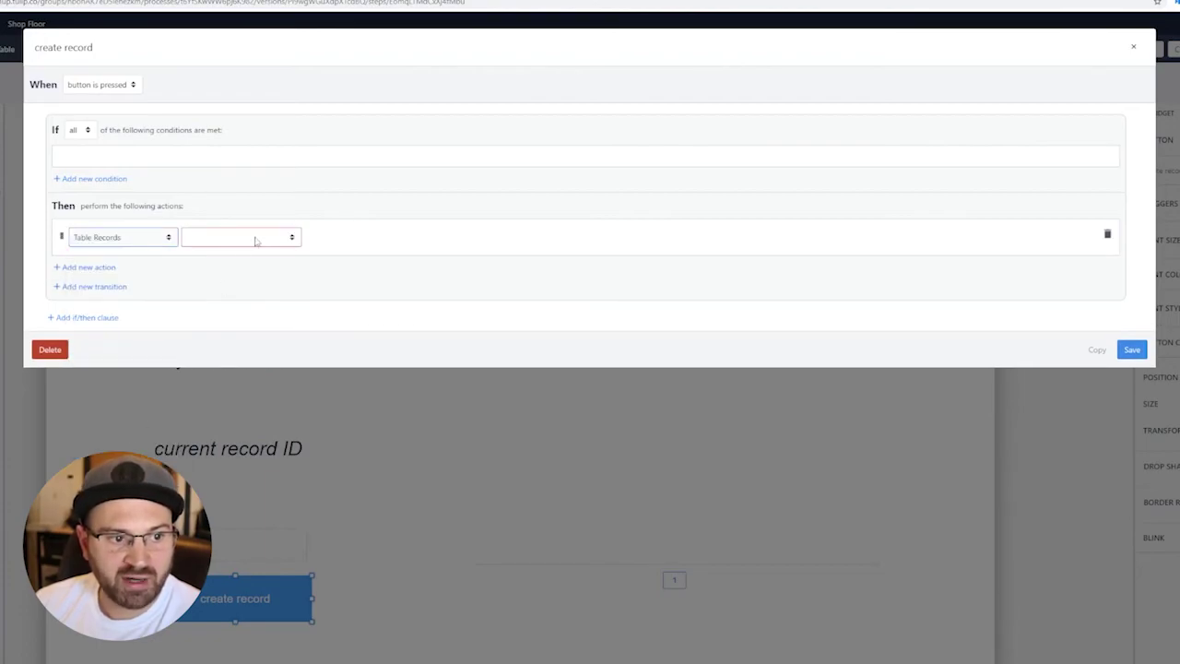
left_click(256, 238)
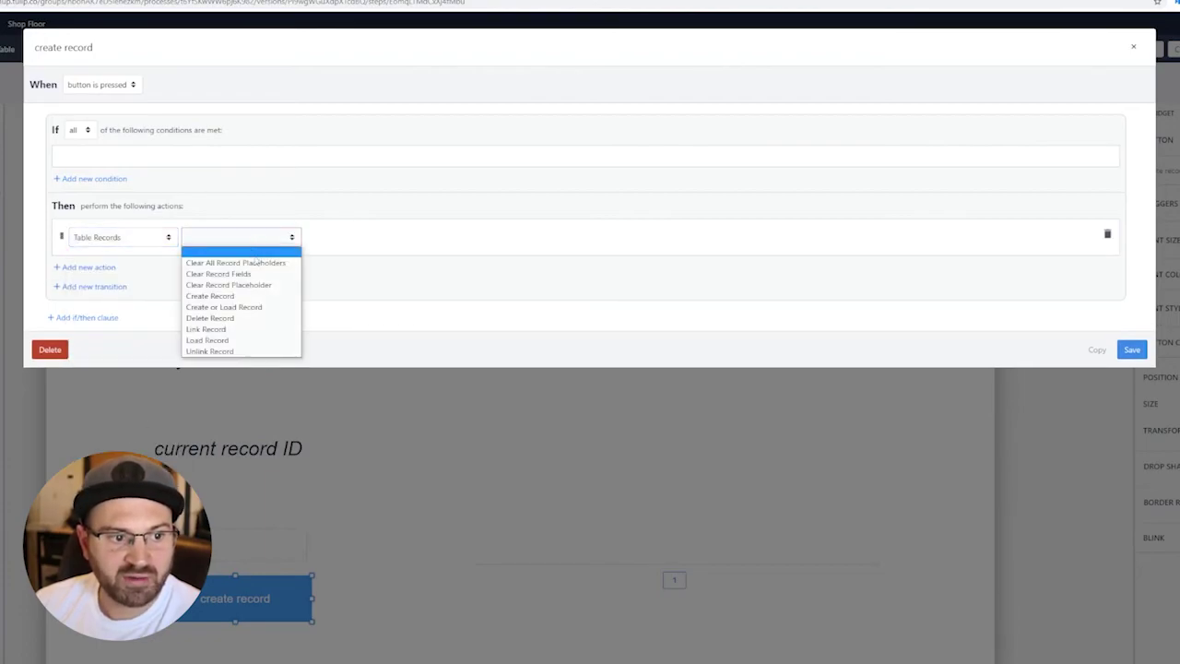
left_click(255, 308)
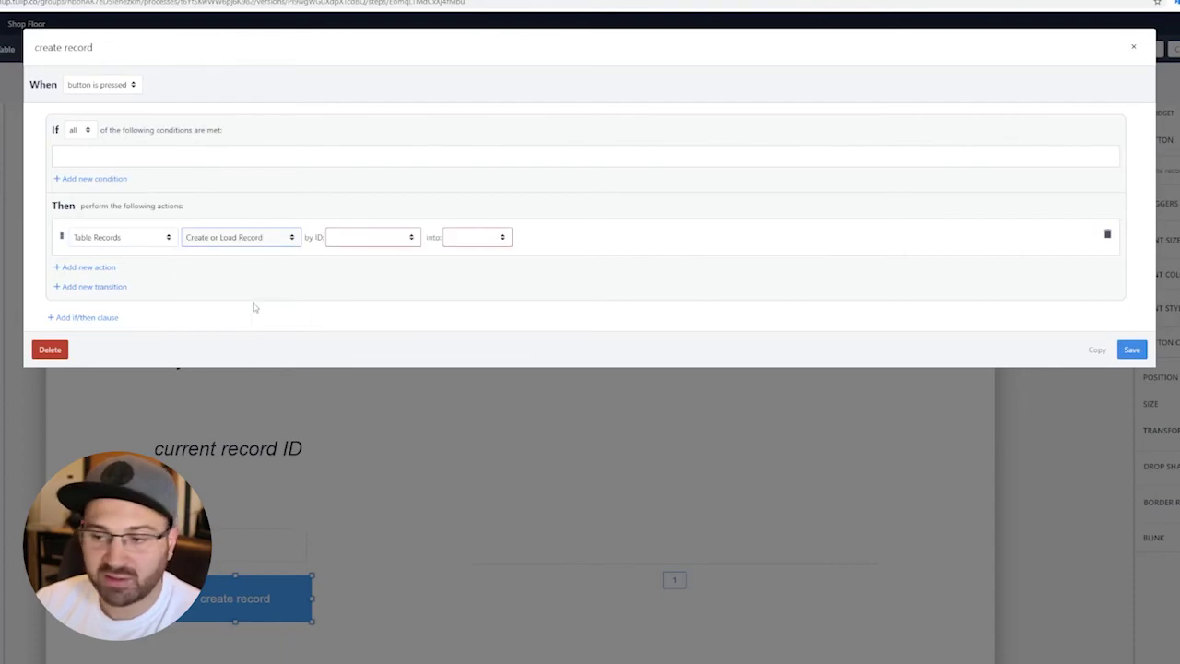
Set the action's ID to the expression RANDOMSTRING(), load it into "current record" and save the trigger.
left_click(354, 238)
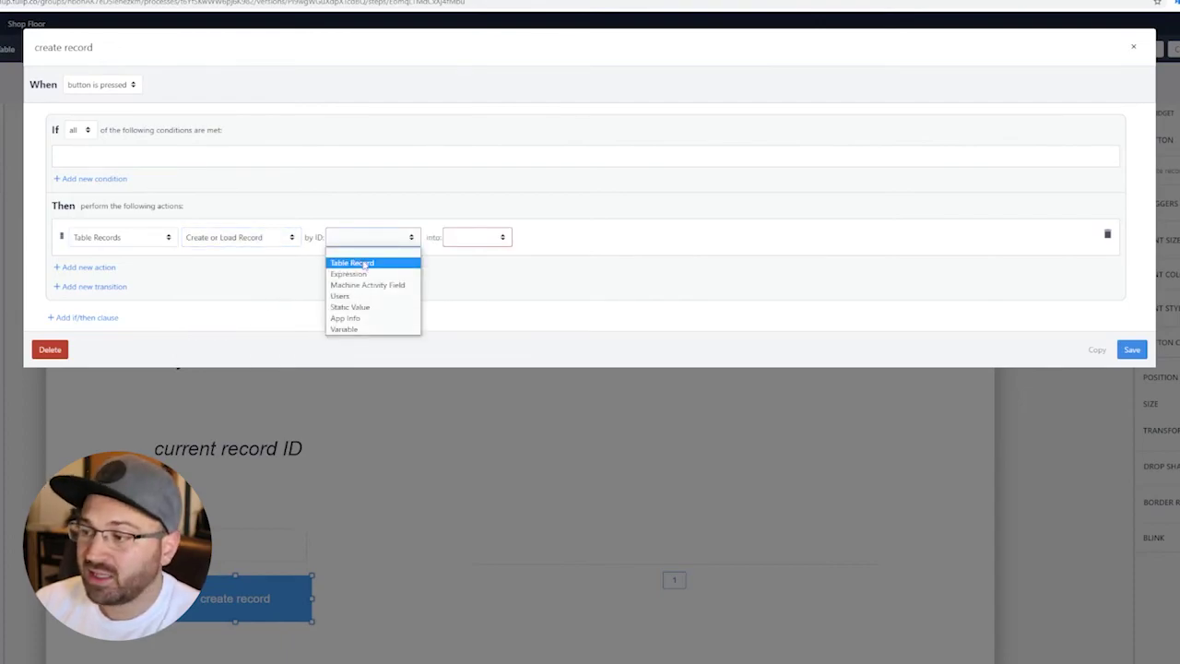
left_click(348, 274)
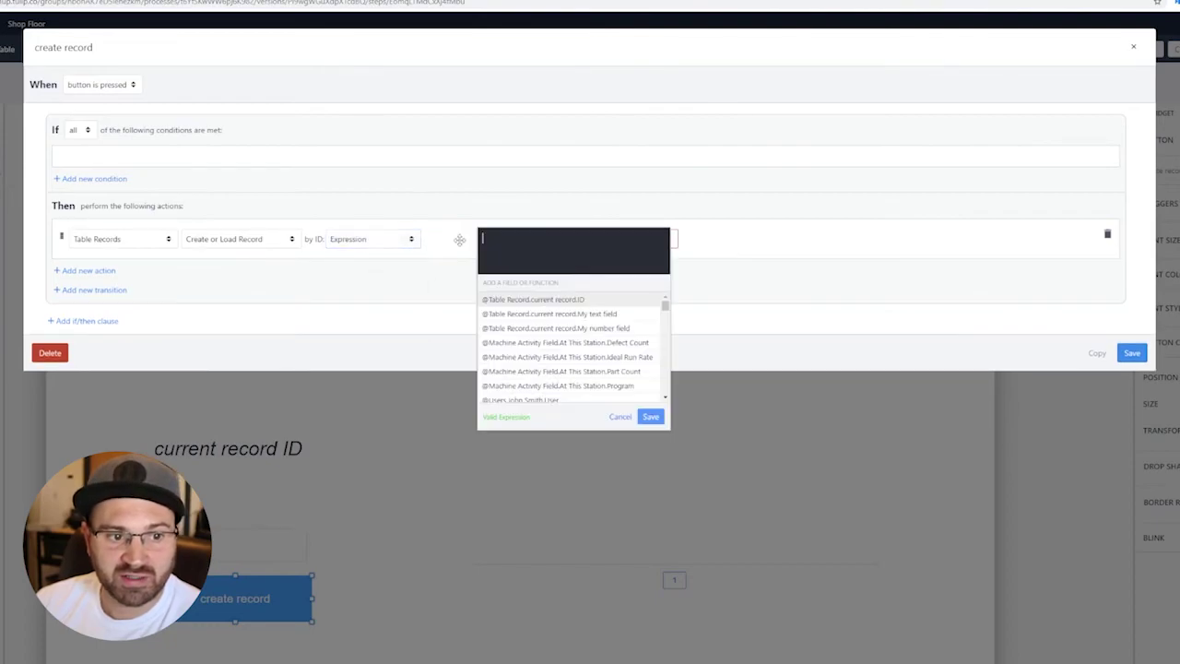
type("rand")
key("Down")
key("Down")
key("Down")
key("Return")
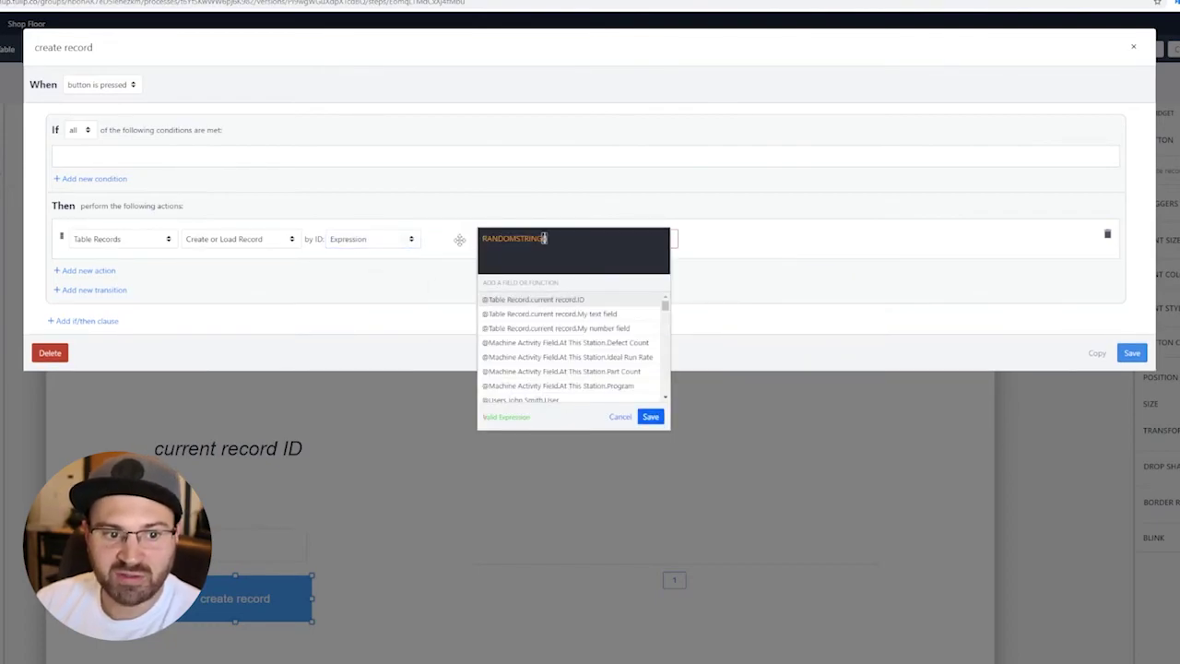
left_click(650, 416)
left_click(668, 239)
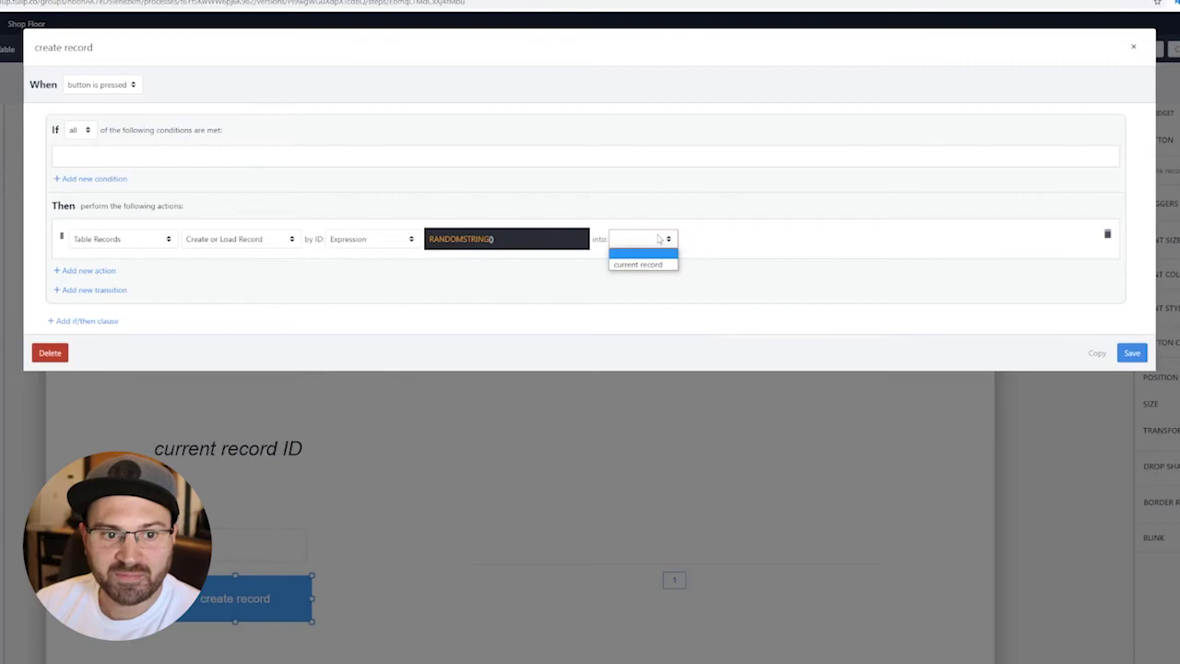
left_click(659, 265)
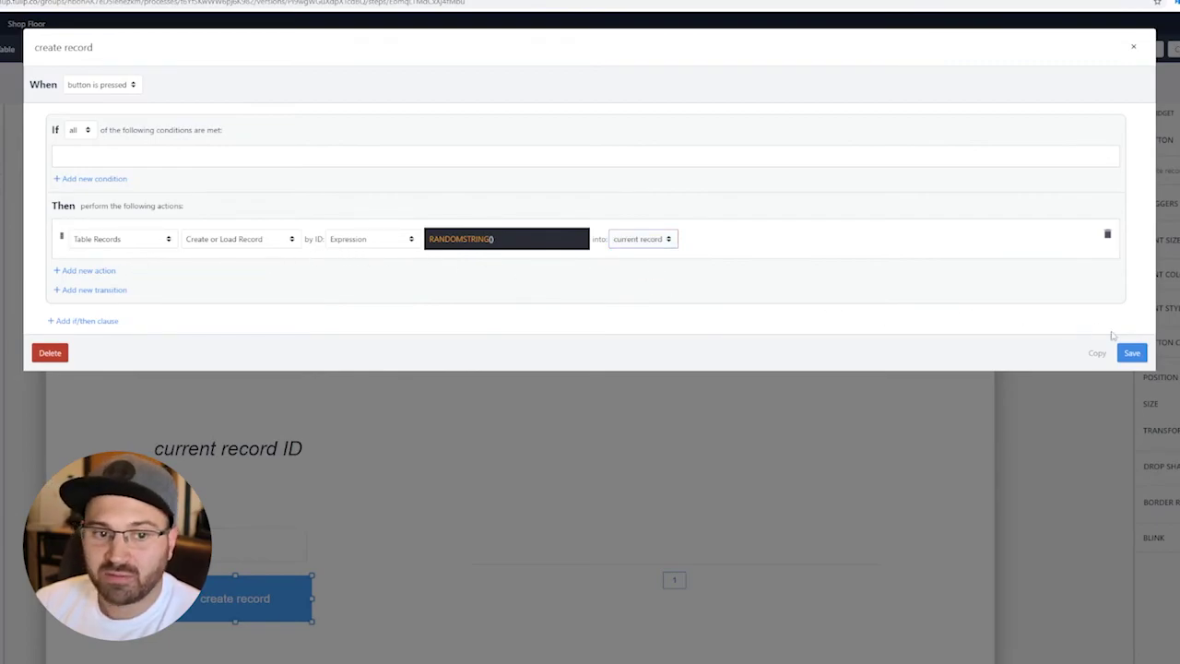
left_click(1132, 354)
Create a text variable named "my input" without a default value and assign it to the text input widget.
left_click(216, 538)
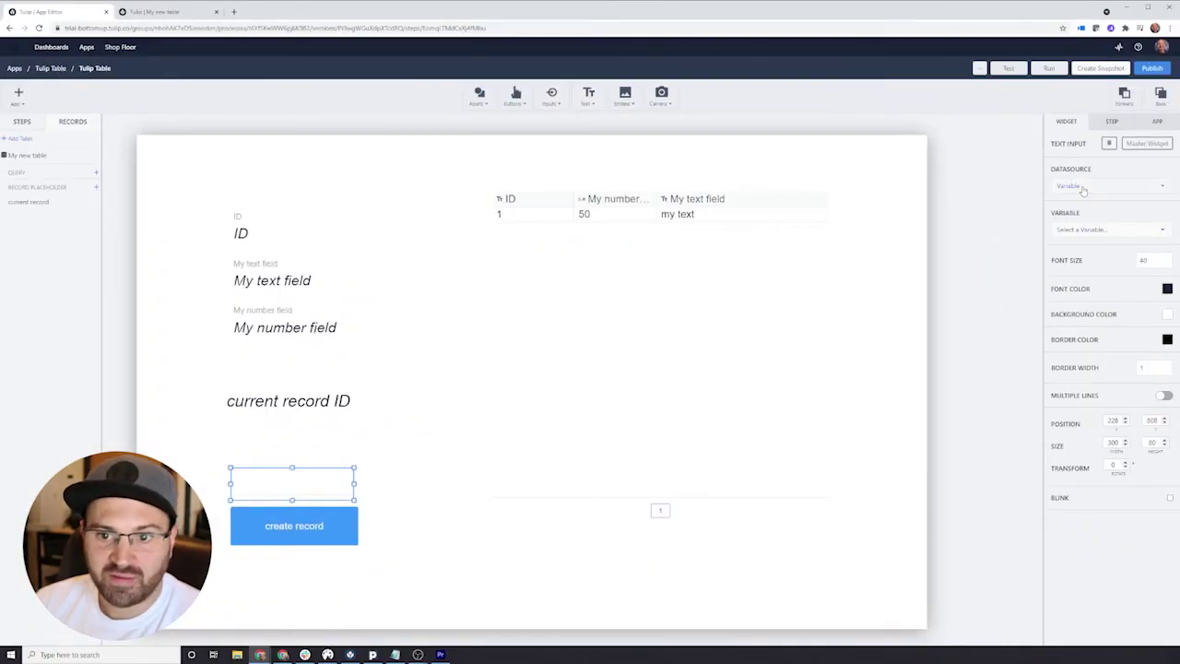
left_click(1104, 230)
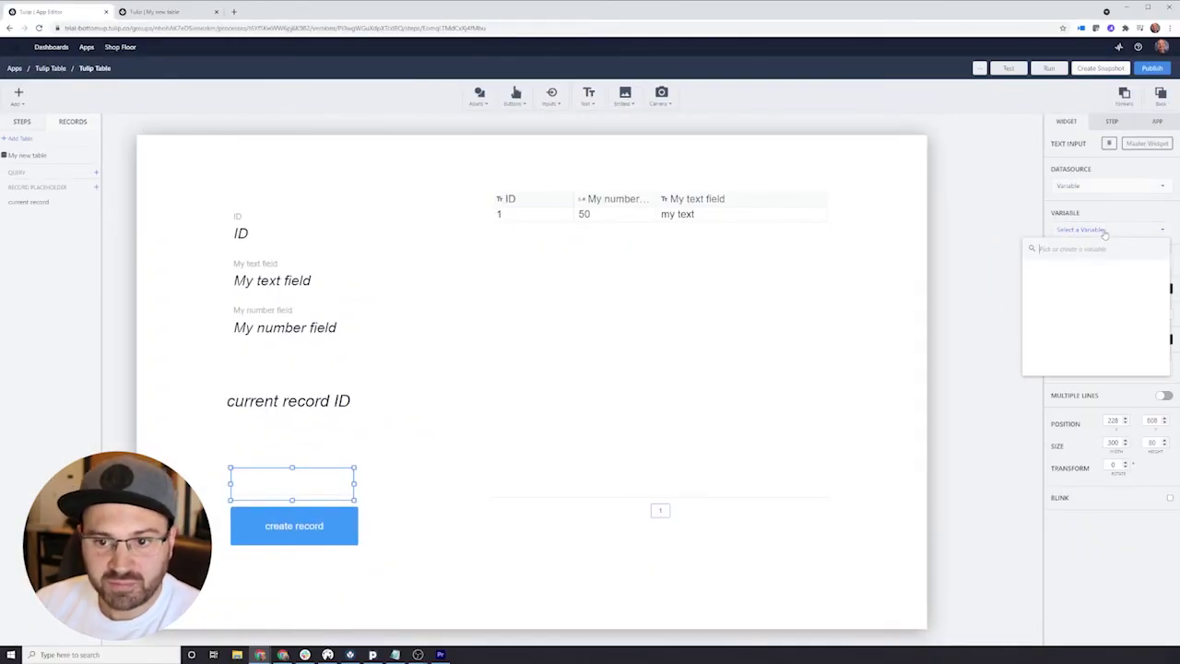
type("my input")
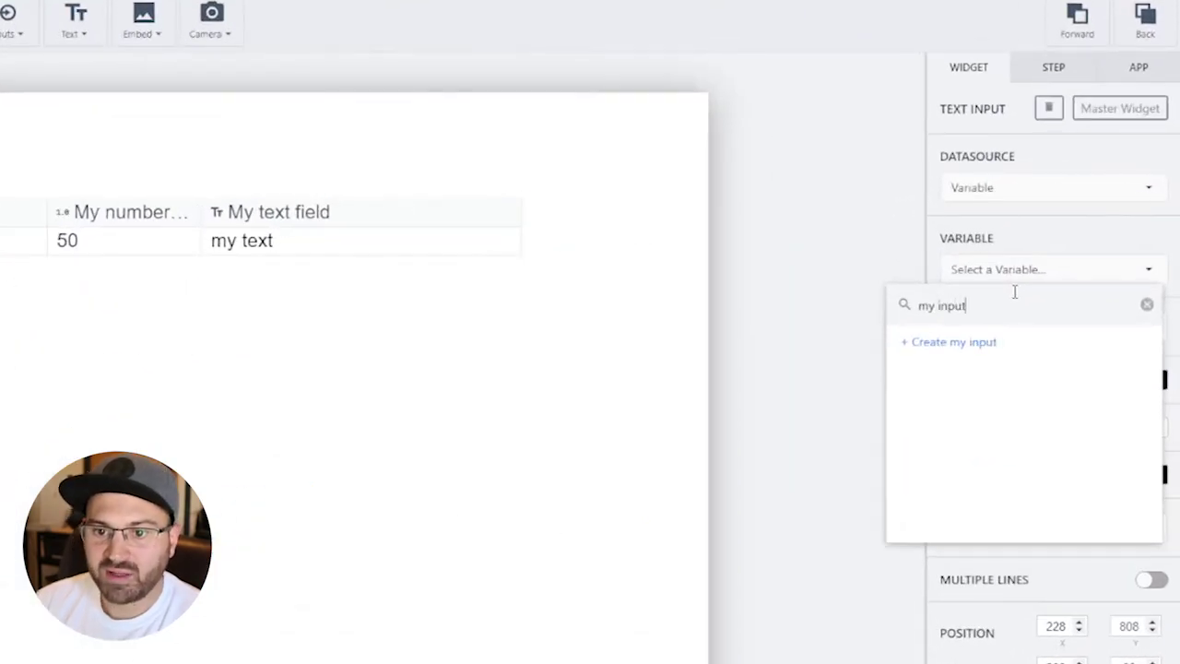
left_click(982, 342)
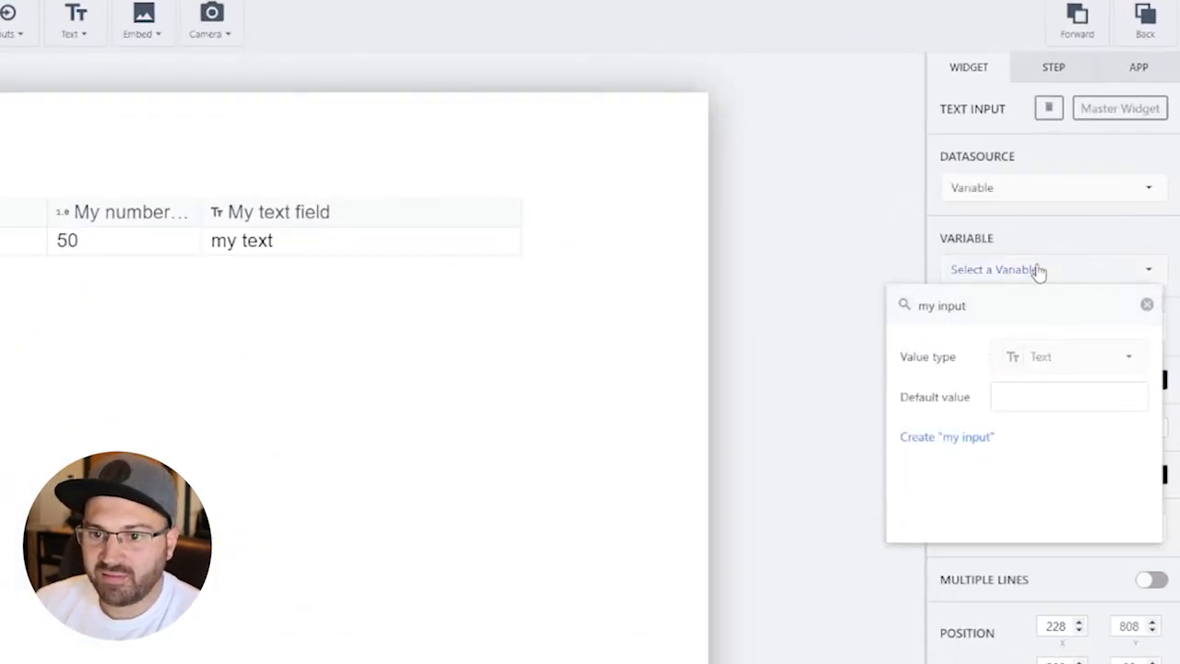
left_click(961, 441)
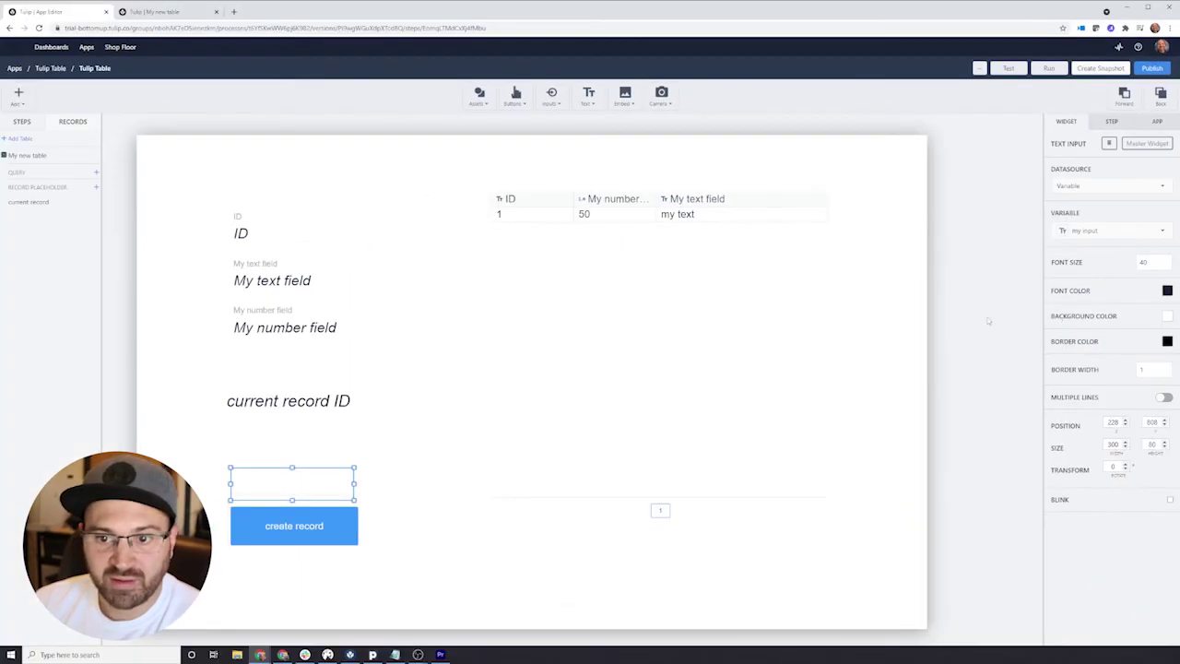
Add a second action to the "create record" button's trigger: Data Manipulation, Store, with the variable "my input" as its data.
left_click(336, 526)
left_click(1166, 210)
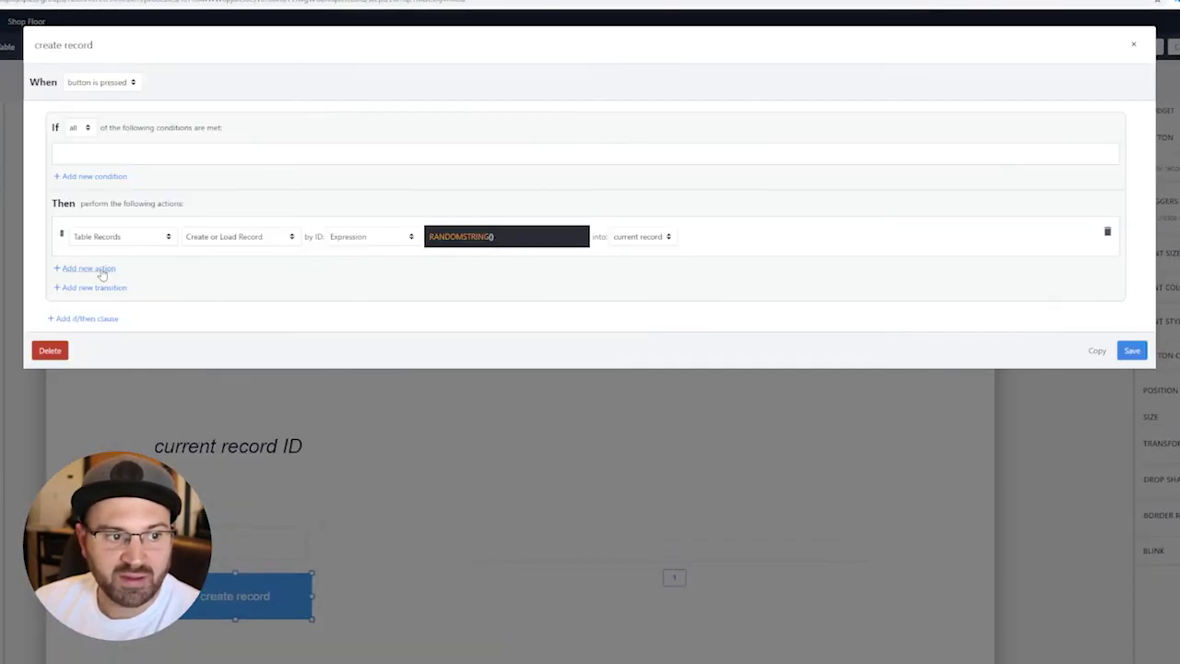
left_click(89, 268)
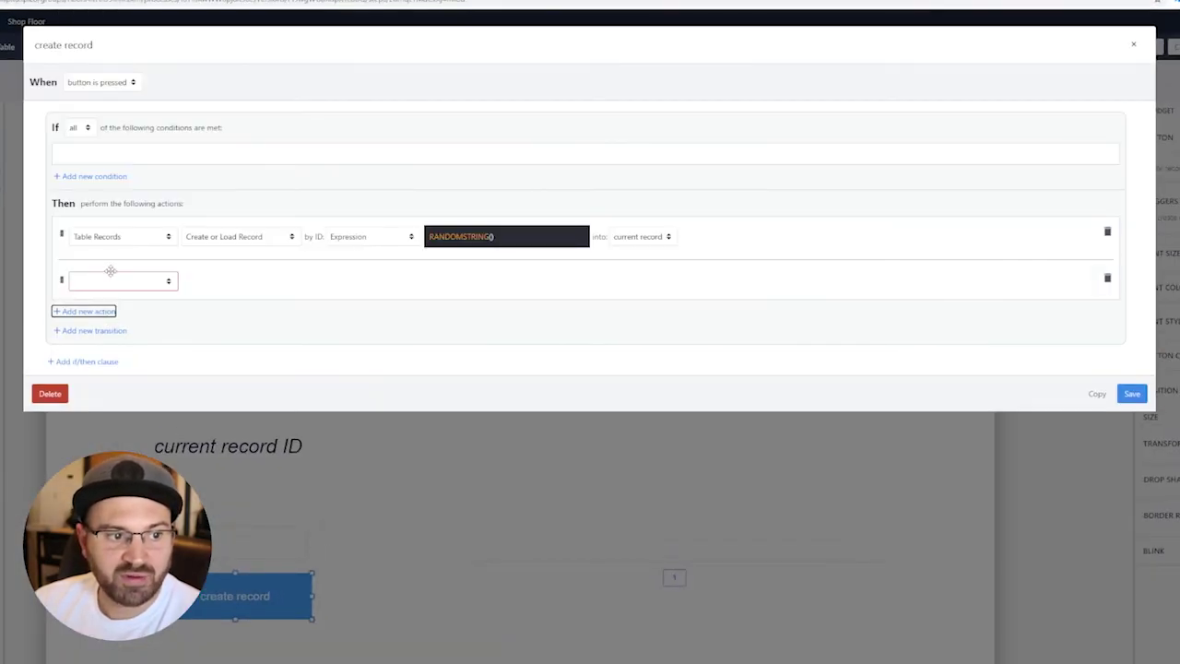
left_click(118, 281)
left_click(118, 329)
left_click(232, 281)
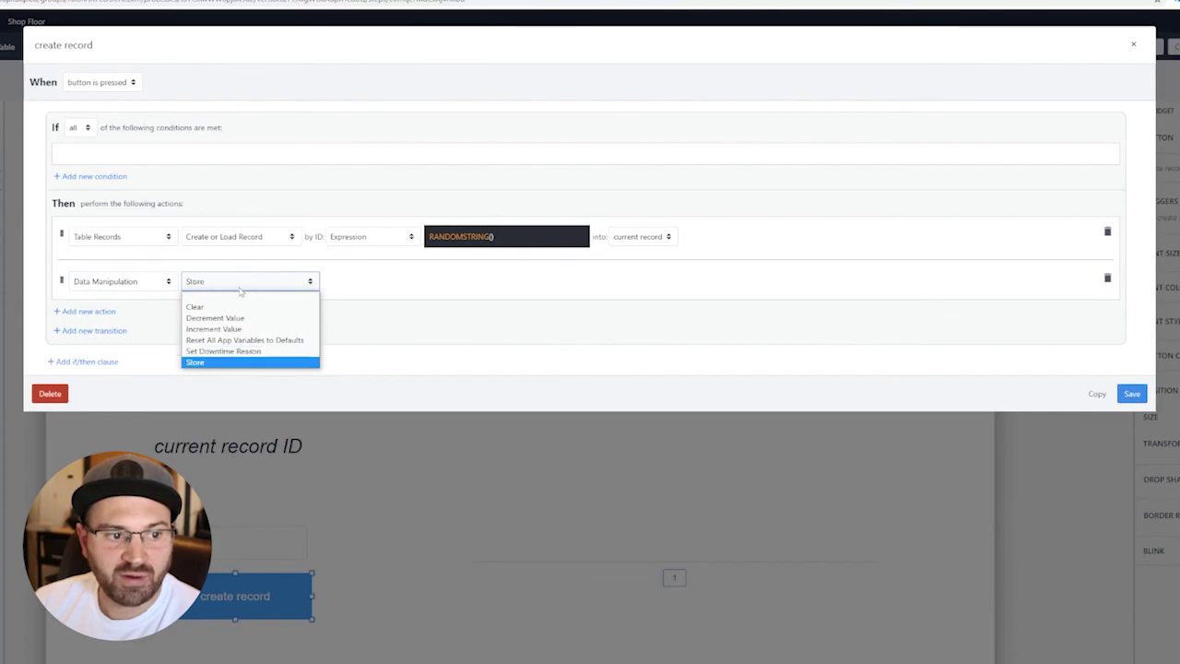
left_click(194, 361)
left_click(360, 281)
left_click(359, 362)
left_click(464, 281)
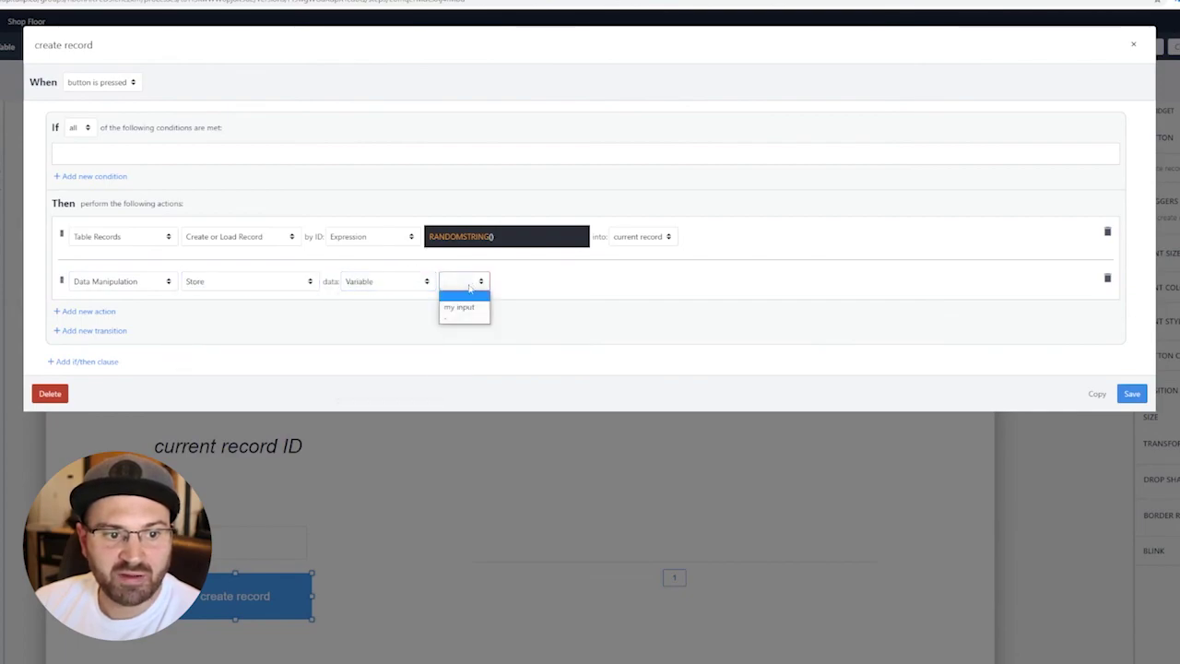
left_click(463, 308)
Set the Store action's location to the "My text field" of the "current record" table record and save the trigger.
left_click(571, 281)
left_click(553, 318)
left_click(658, 281)
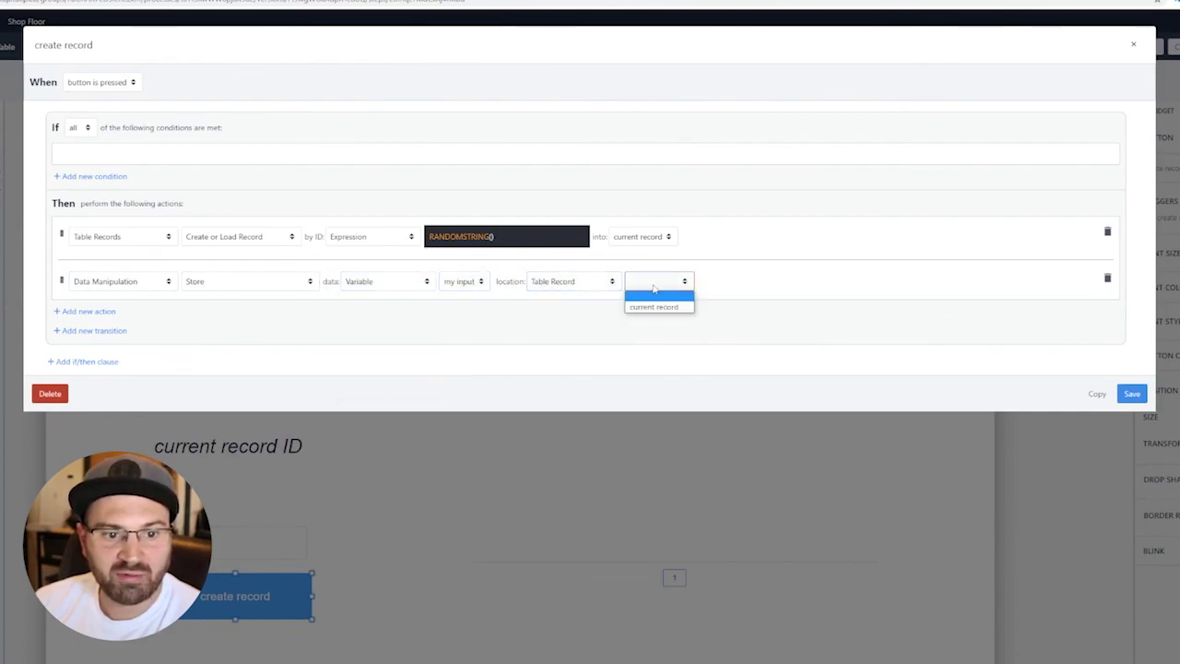
left_click(672, 303)
left_click(737, 284)
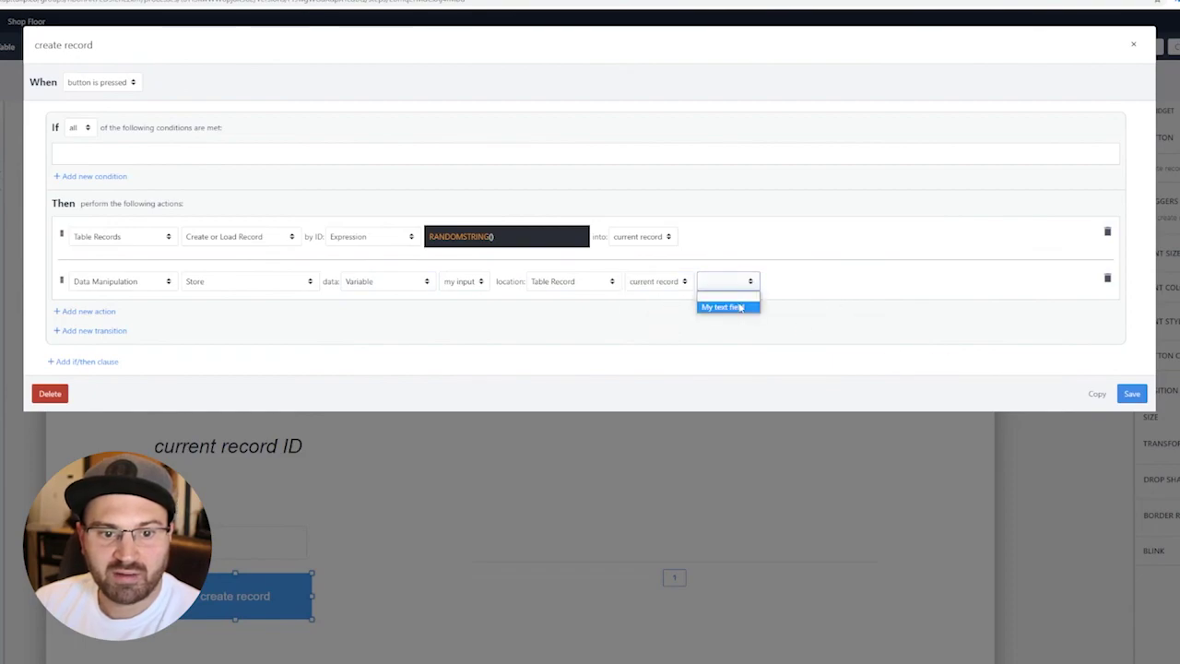
left_click(722, 306)
left_click(1126, 392)
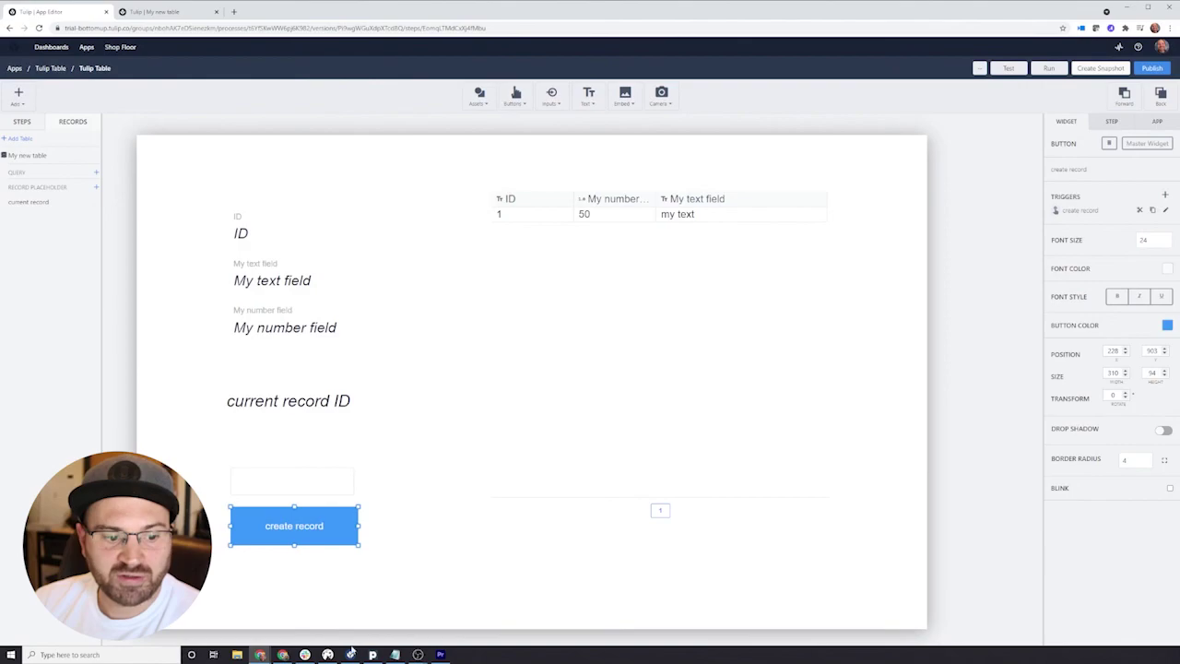
Switch to Tulip Player and create two records from the text input, one with the text "test" and one with "test2".
left_click(351, 653)
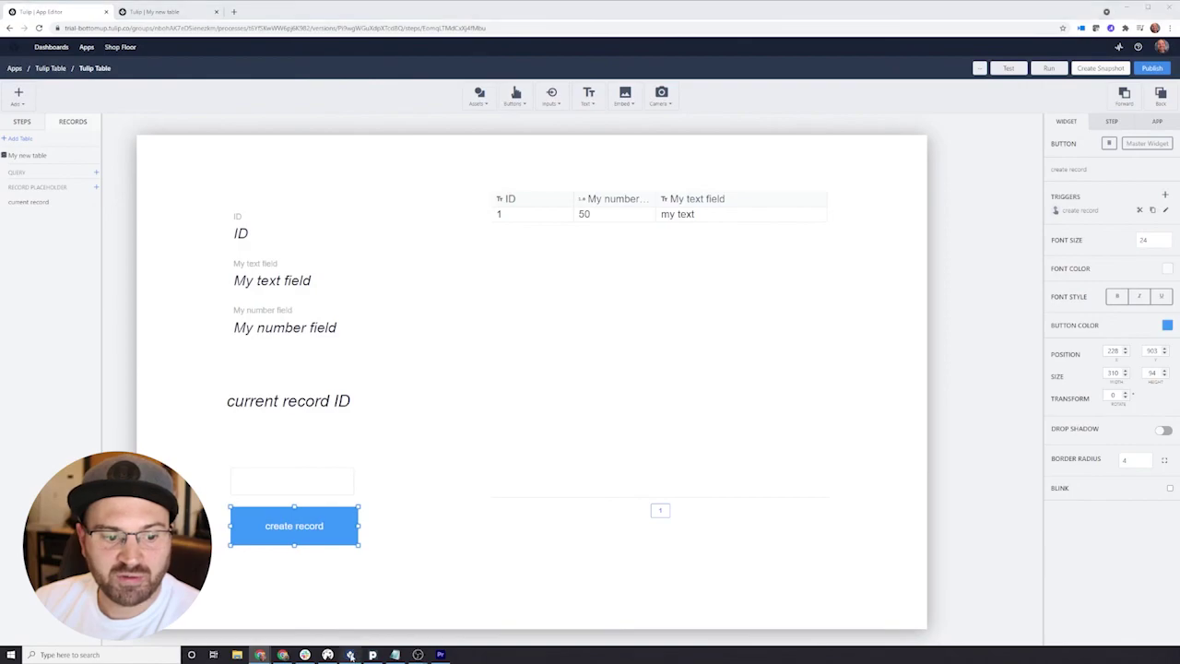
left_click(304, 449)
type("test")
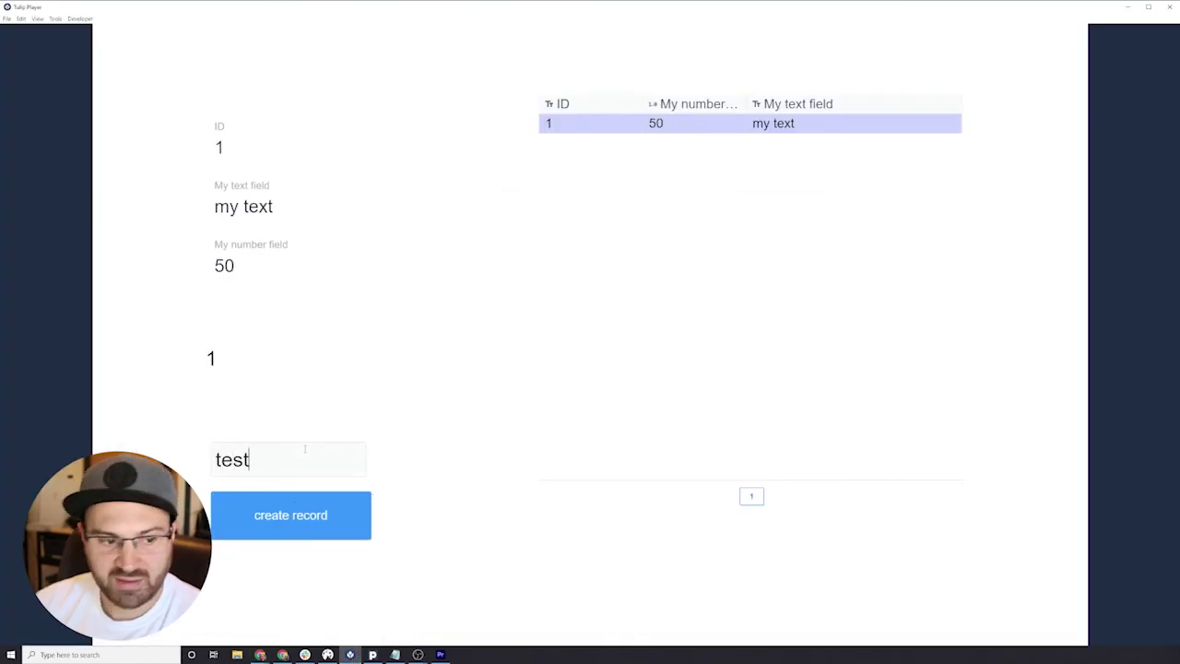
left_click(305, 510)
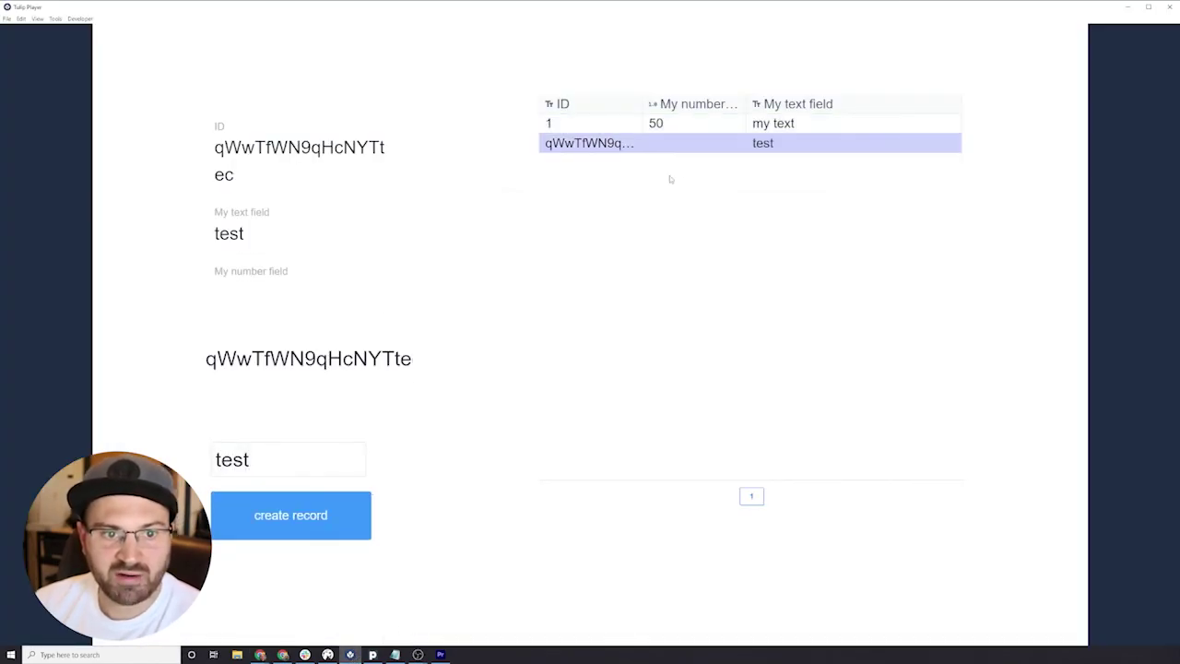
type("2")
left_click(324, 507)
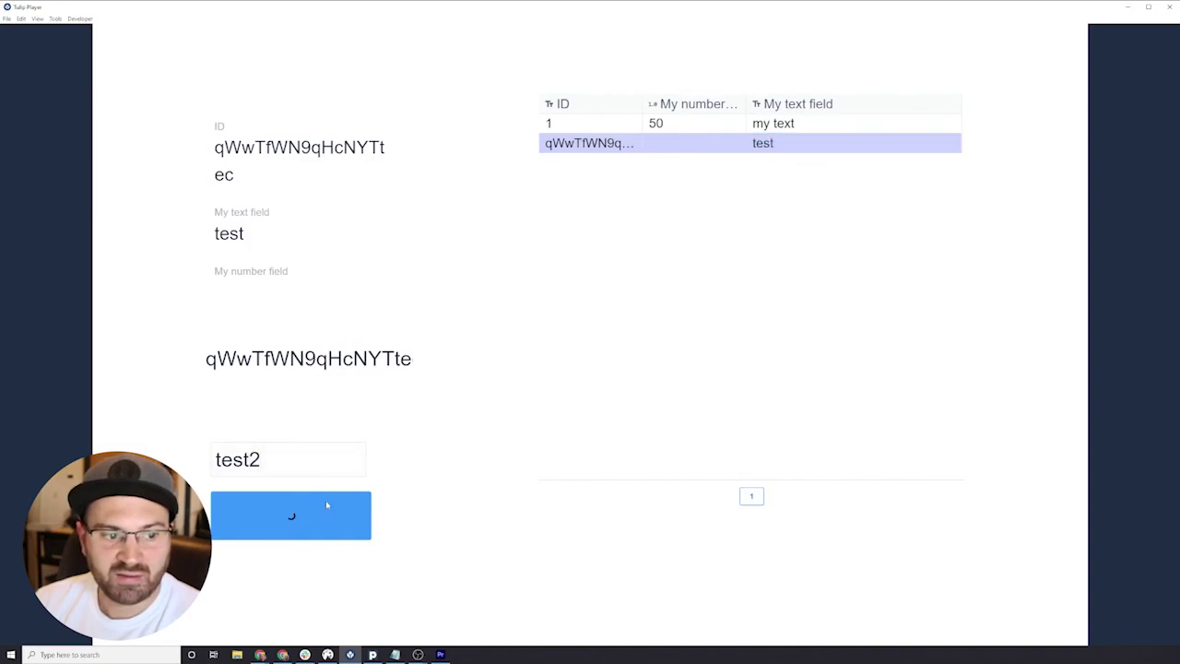